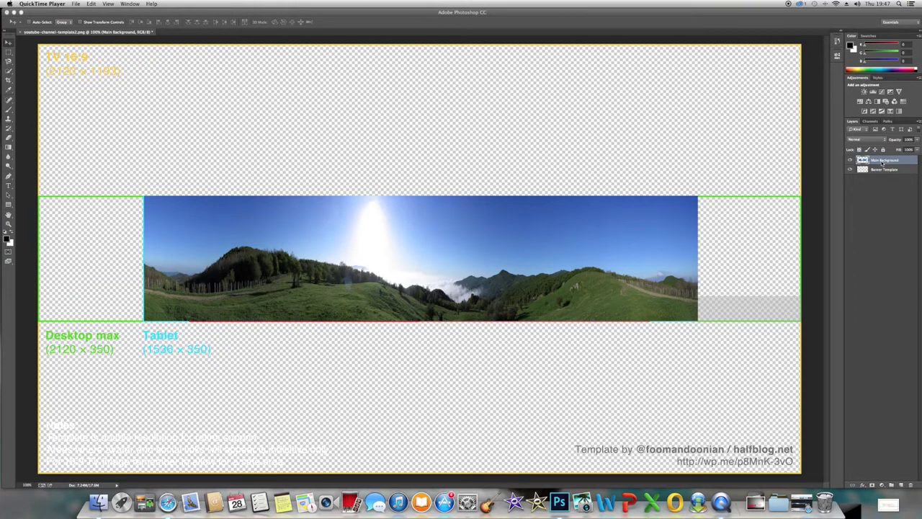
Select the Main Background layer holding the panoramic mountain photo in the banner.
click(884, 164)
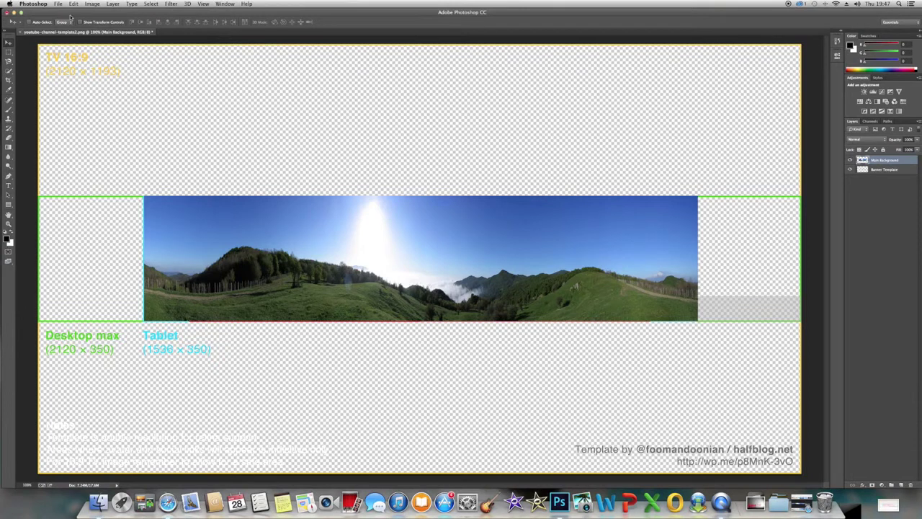
Open Filter > Render > Lens Flare and position the flare in the sky preview.
click(171, 3)
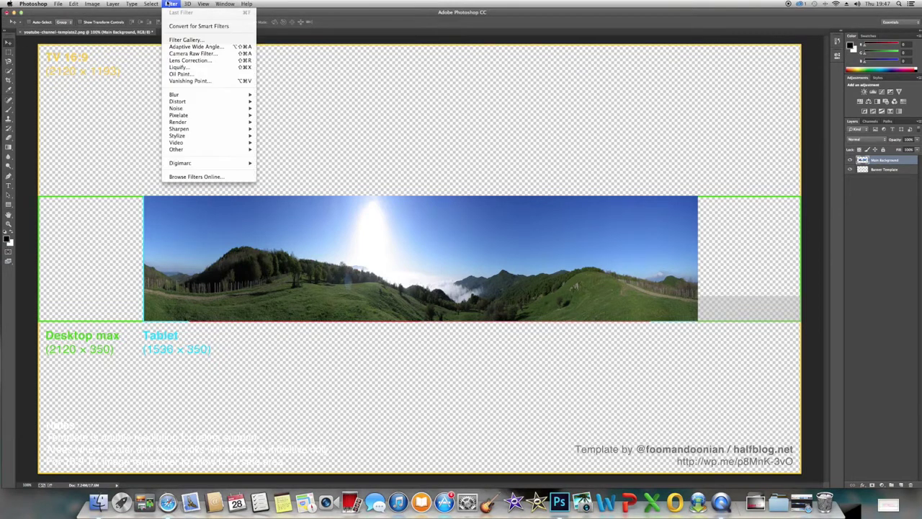
mouse_move(186, 101)
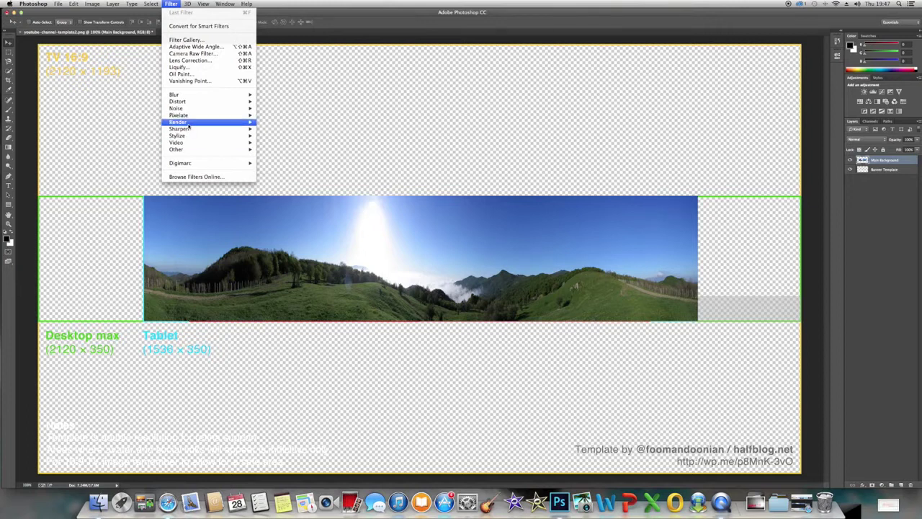
mouse_move(252, 122)
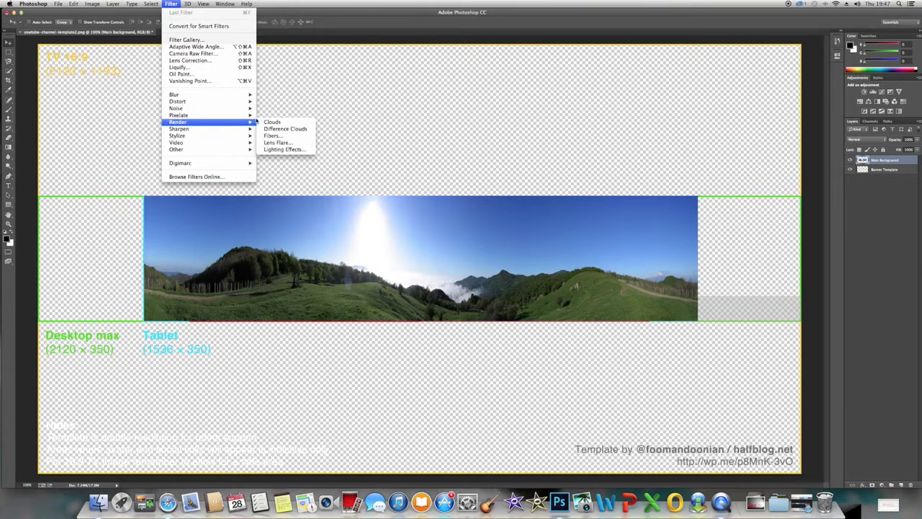
click(277, 142)
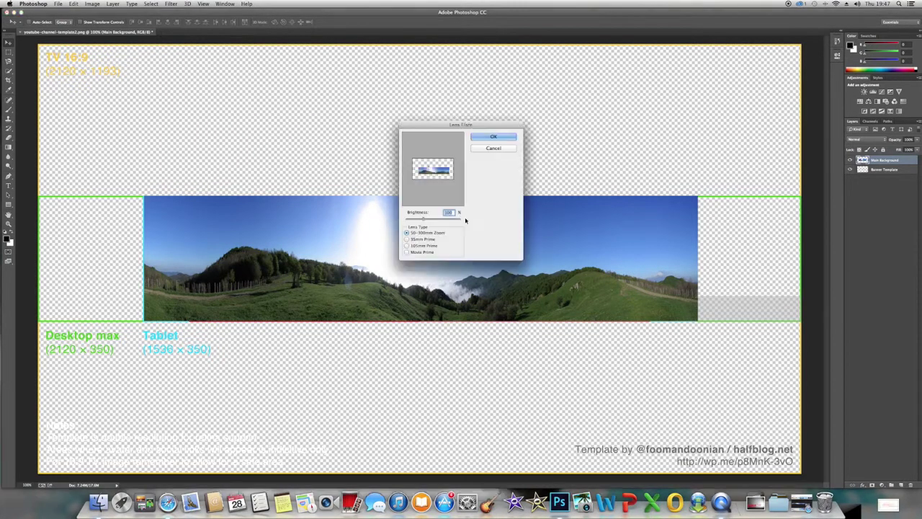
click(432, 170)
Choose the 105mm Prime lens at about 111% brightness and apply the flare.
click(407, 239)
click(408, 245)
click(407, 252)
click(408, 245)
click(423, 218)
drag(424, 218, 427, 218)
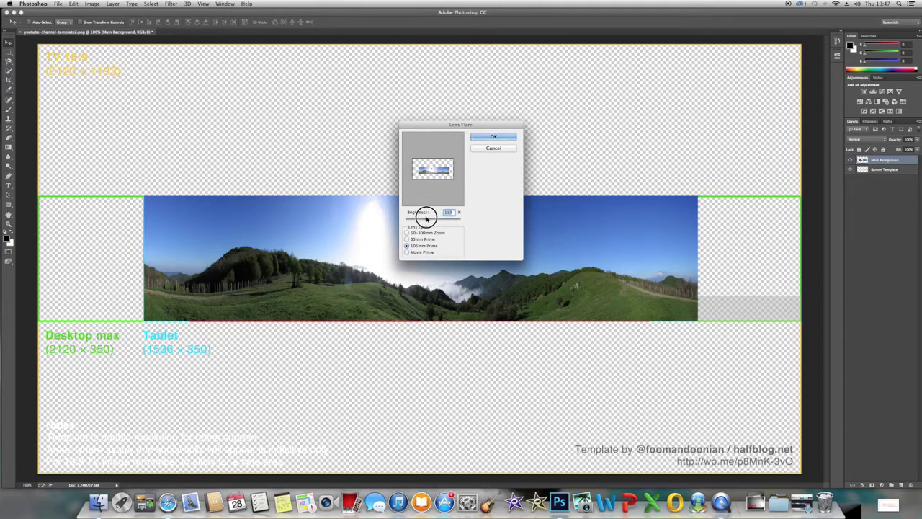
click(490, 137)
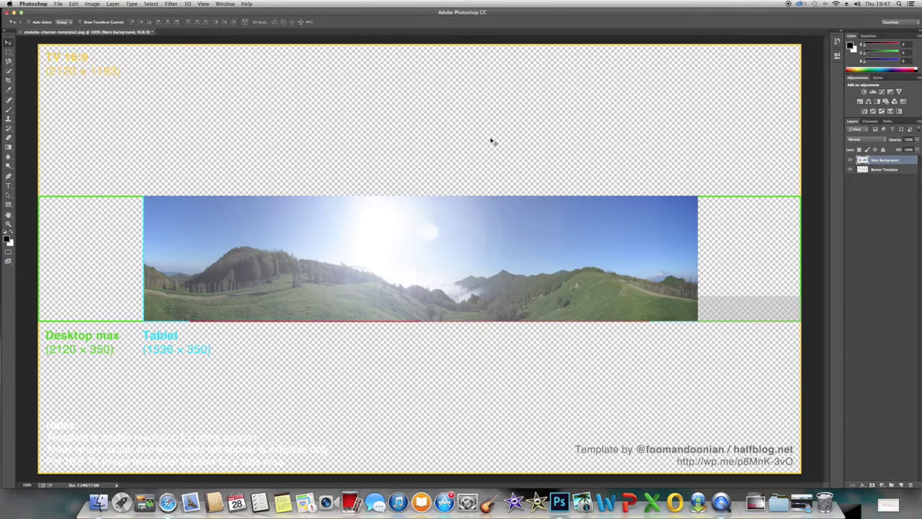
click(73, 4)
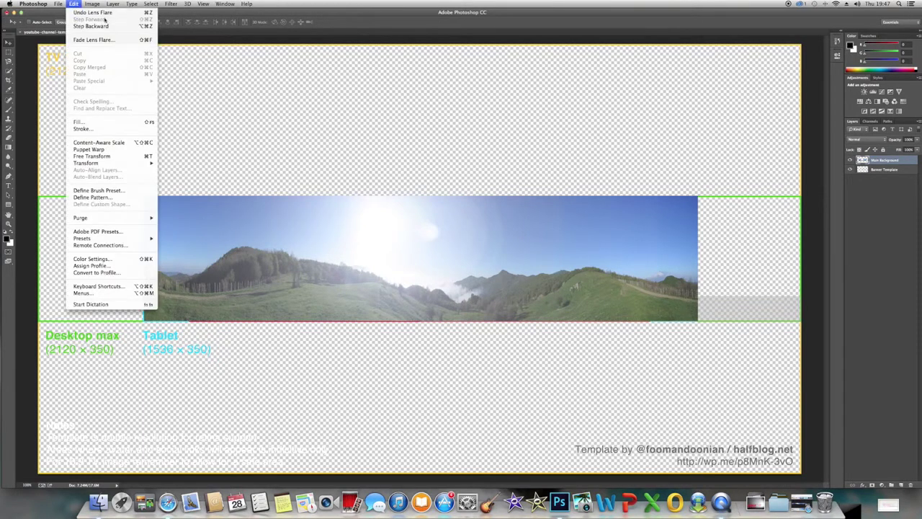
Undo the first lens flare.
click(121, 402)
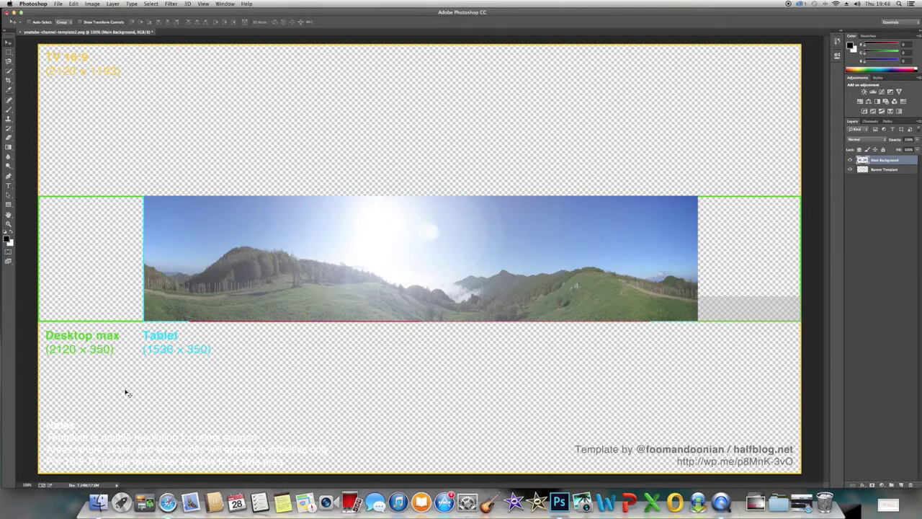
click(58, 4)
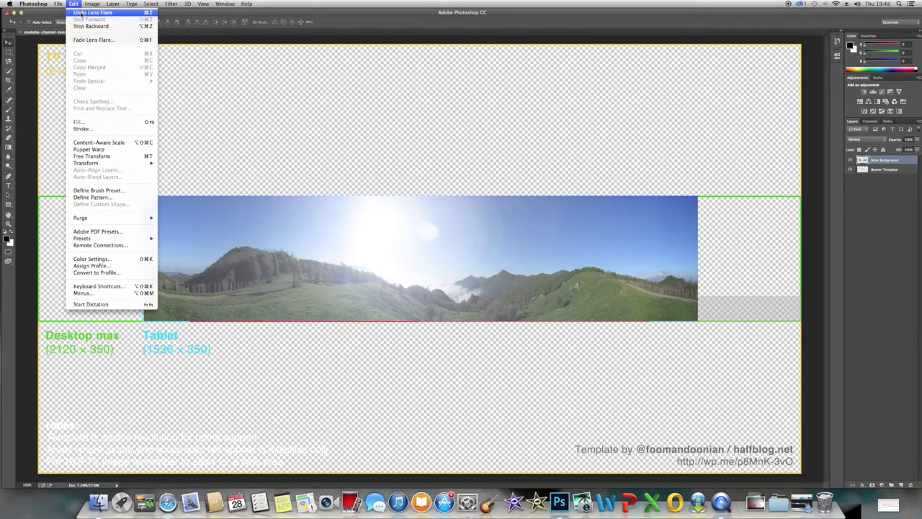
click(82, 13)
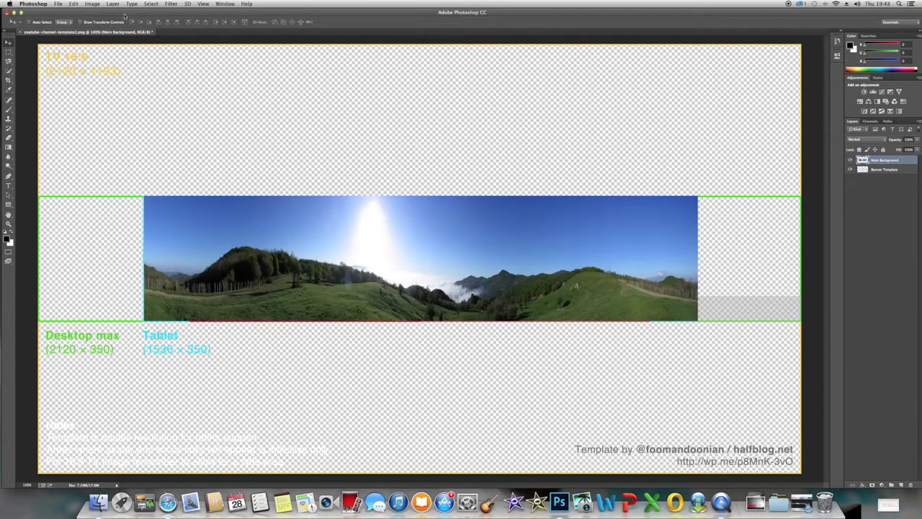
Reapply Lens Flare with the 50-300mm Zoom lens at about 58% brightness.
click(171, 4)
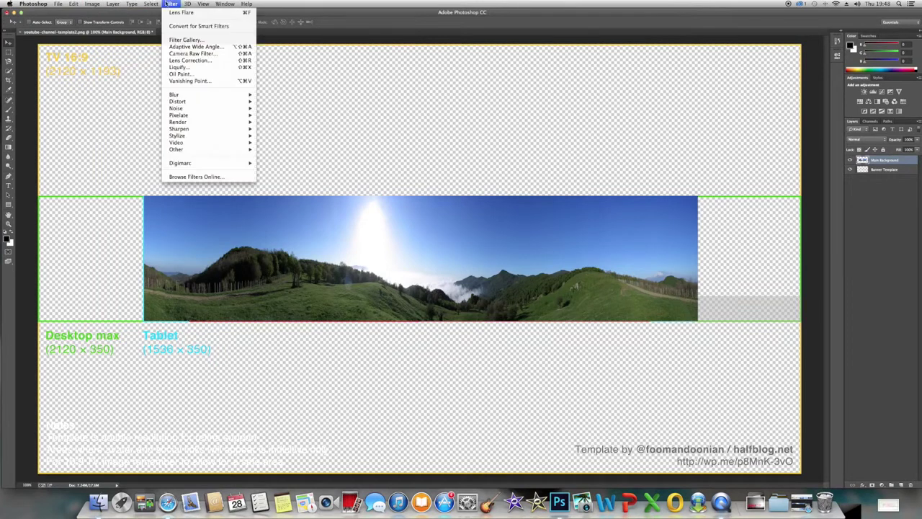
mouse_move(194, 123)
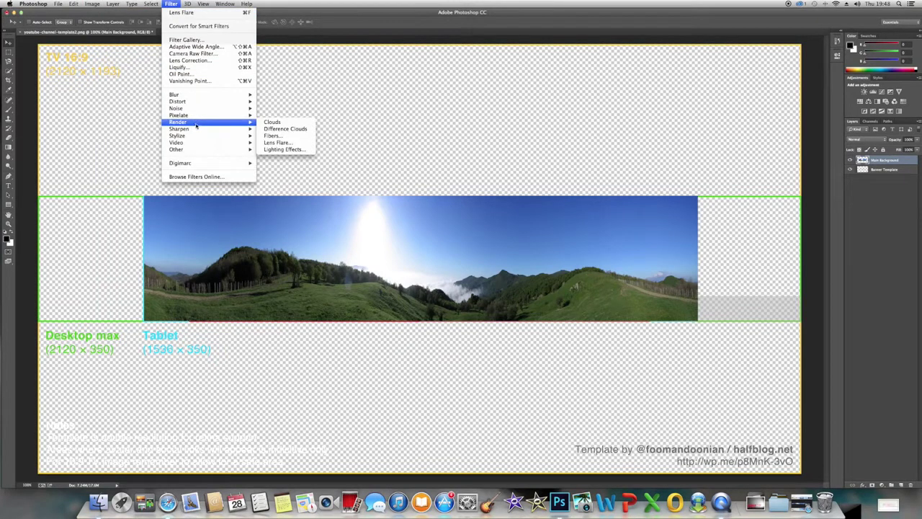
click(278, 142)
drag(429, 220, 415, 219)
click(406, 232)
click(493, 137)
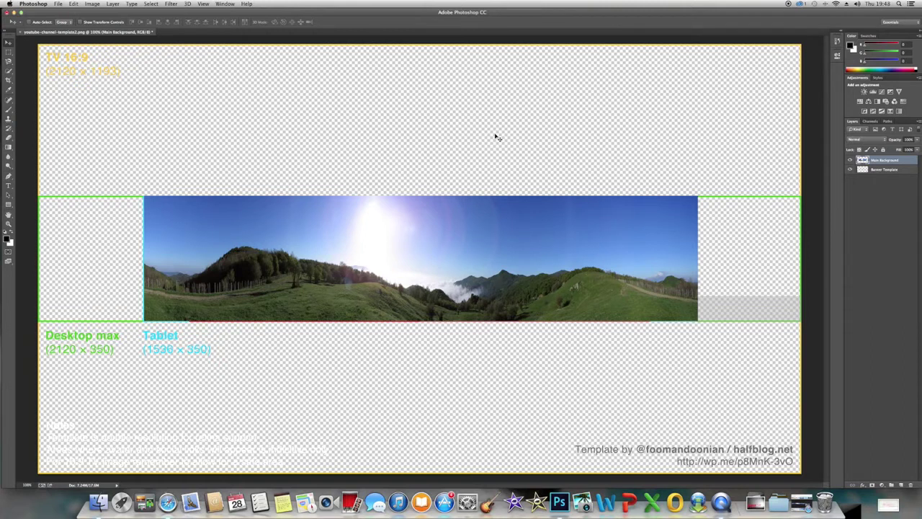
click(171, 4)
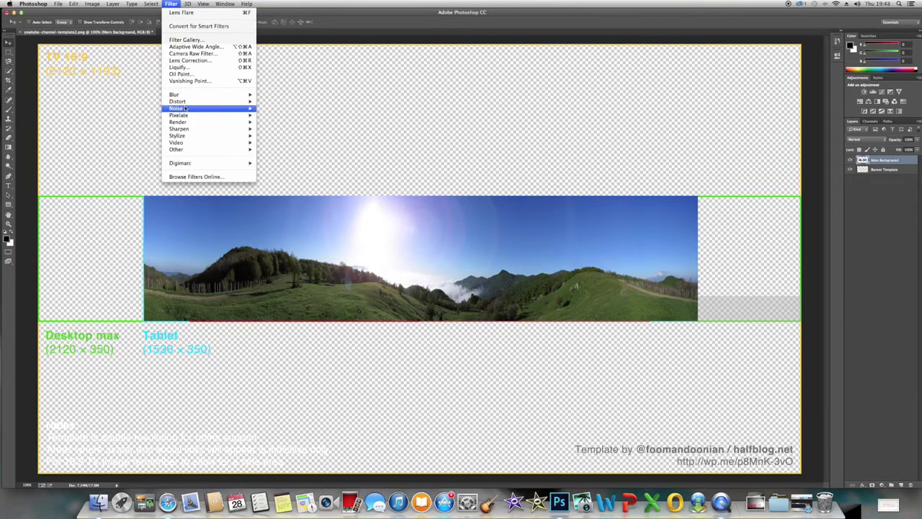
mouse_move(191, 119)
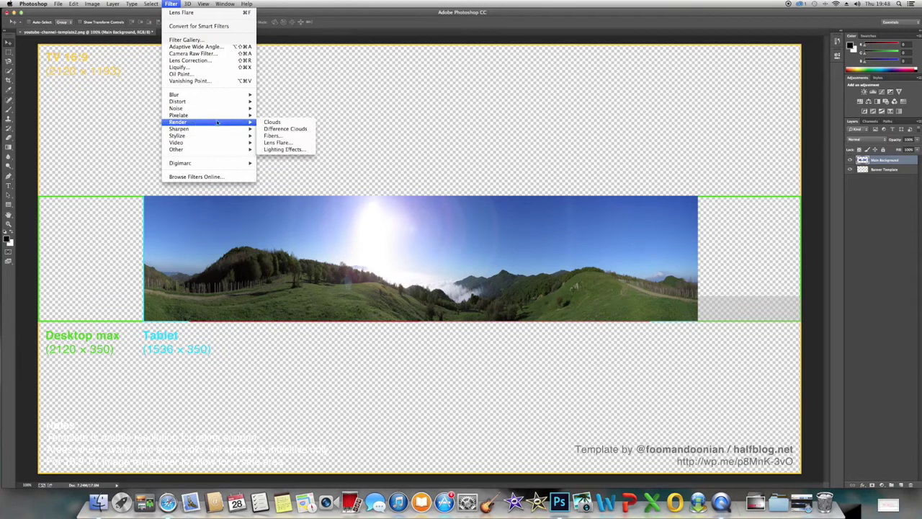
Apply Lighting Effects with a widened spotlight centred over the panorama's sky.
click(285, 149)
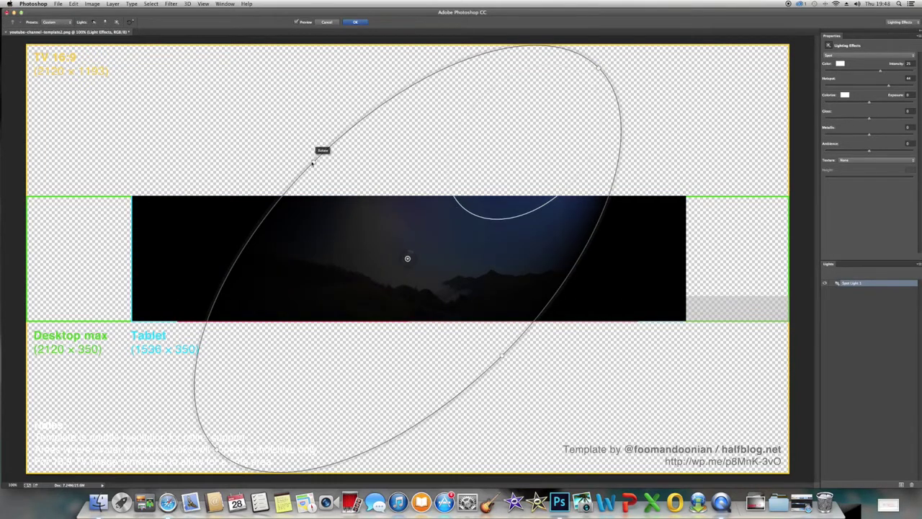
drag(283, 164, 668, 230)
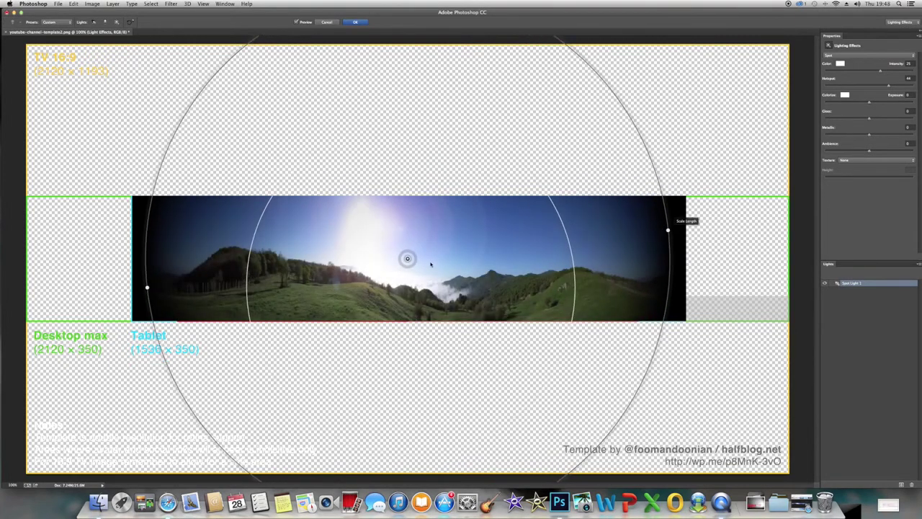
mouse_move(411, 255)
mouse_down()
mouse_move(418, 259)
mouse_move(401, 262)
mouse_up()
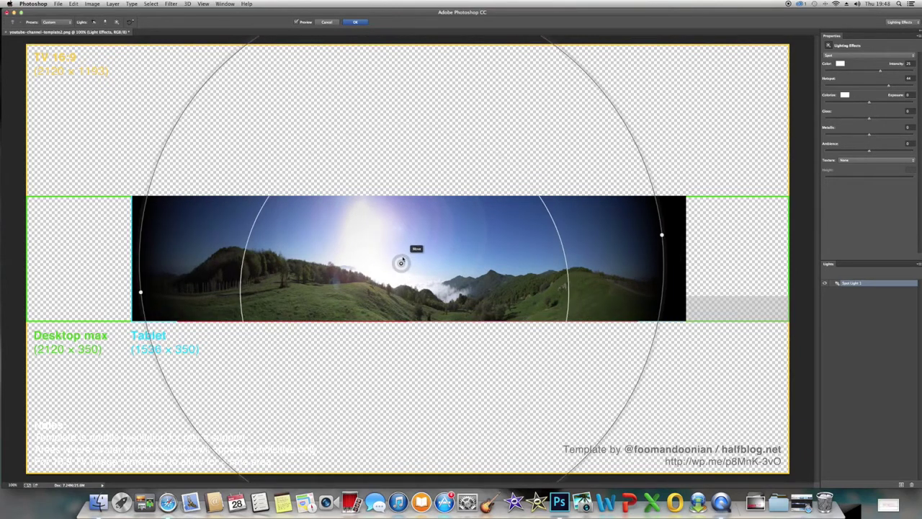
mouse_move(404, 261)
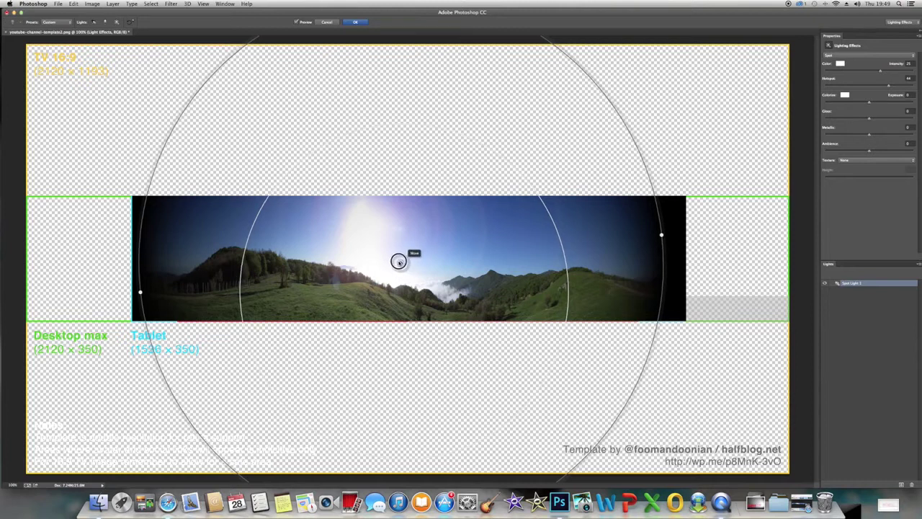
drag(398, 261, 394, 260)
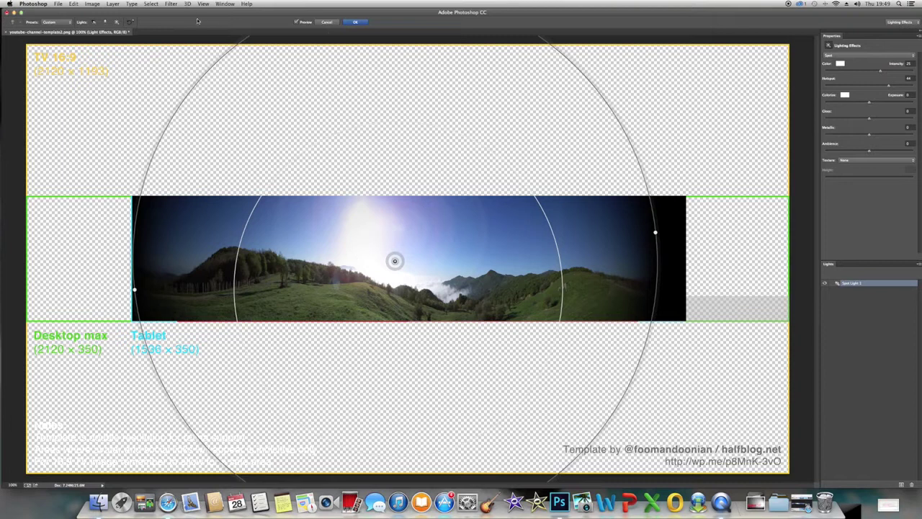
click(355, 22)
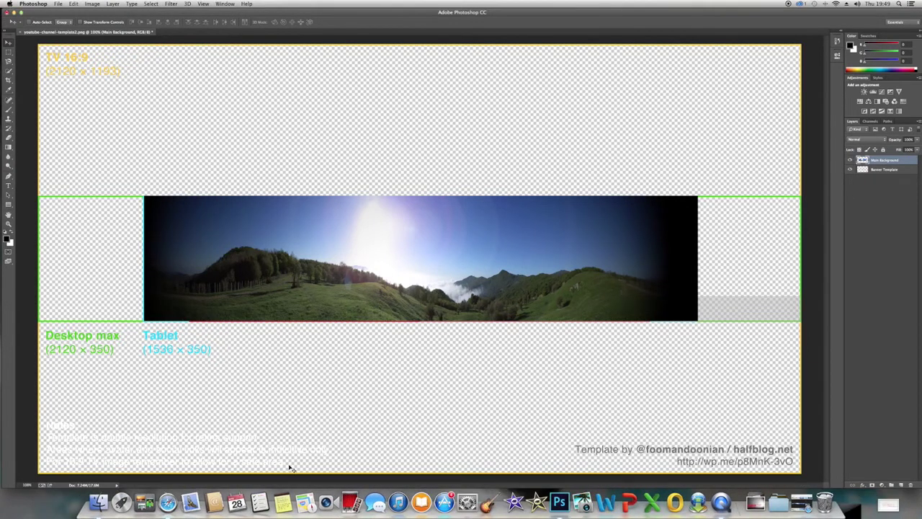
Search Google Images in Safari for 'Xbox Controller'.
click(168, 495)
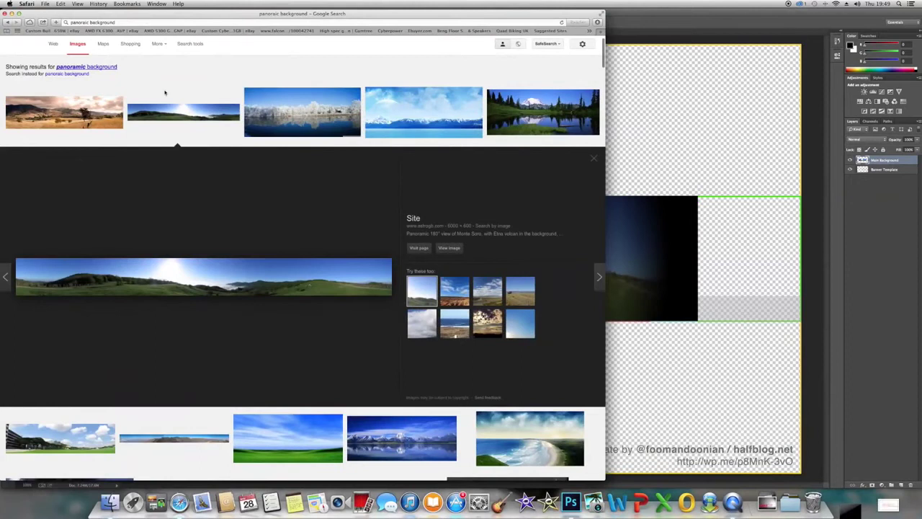
scroll(164, 92, up, 2)
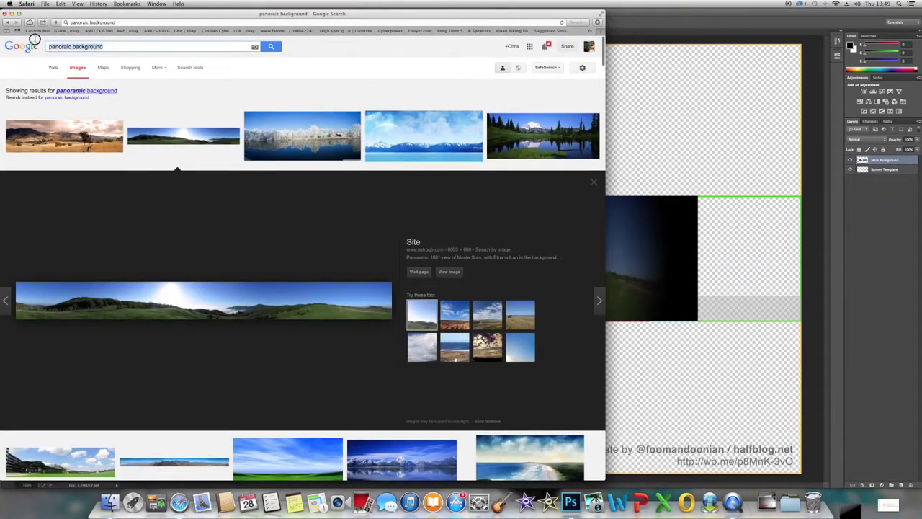
triple_click(76, 46)
key(BackSpace)
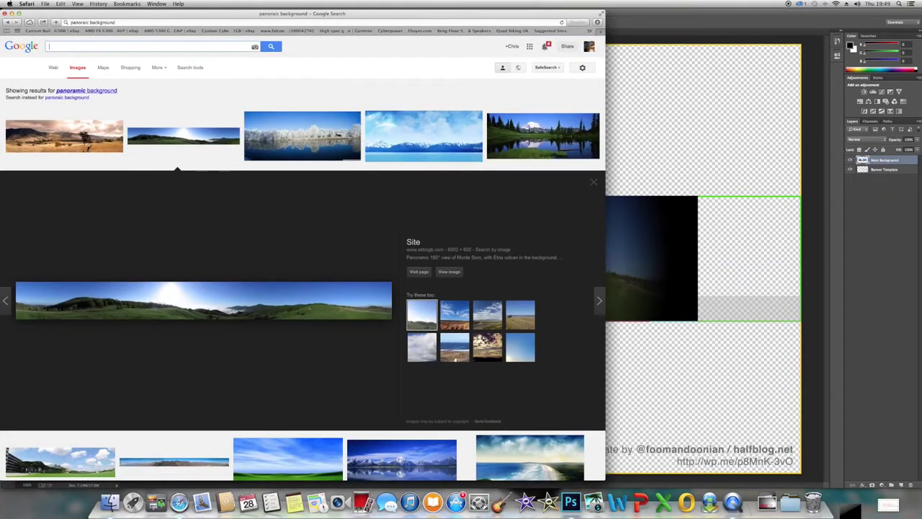
text(Xbox Co)
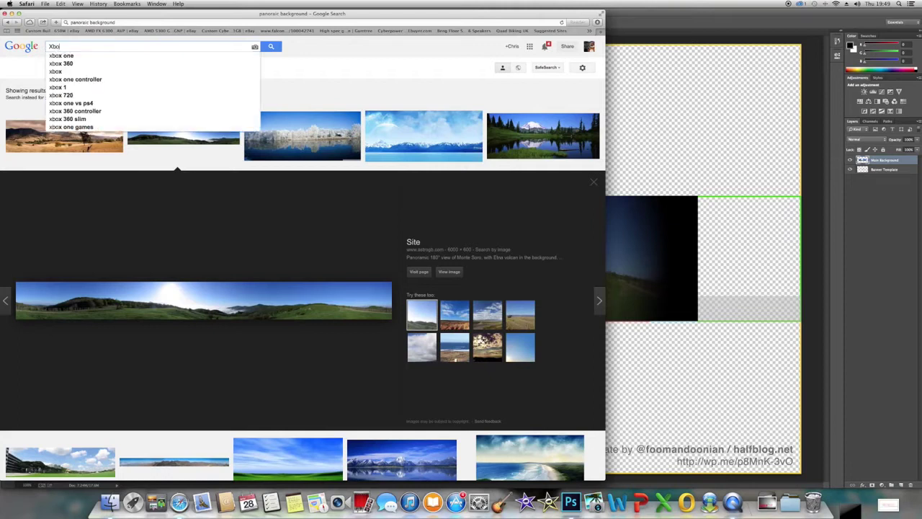
text(ntrolle)
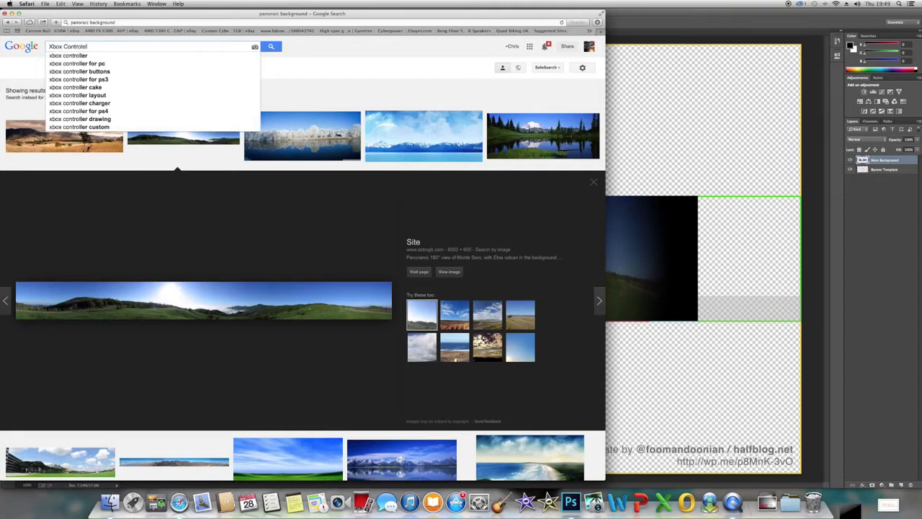
key(BackSpace)
key(BackSpace)
text(ler)
key(Return)
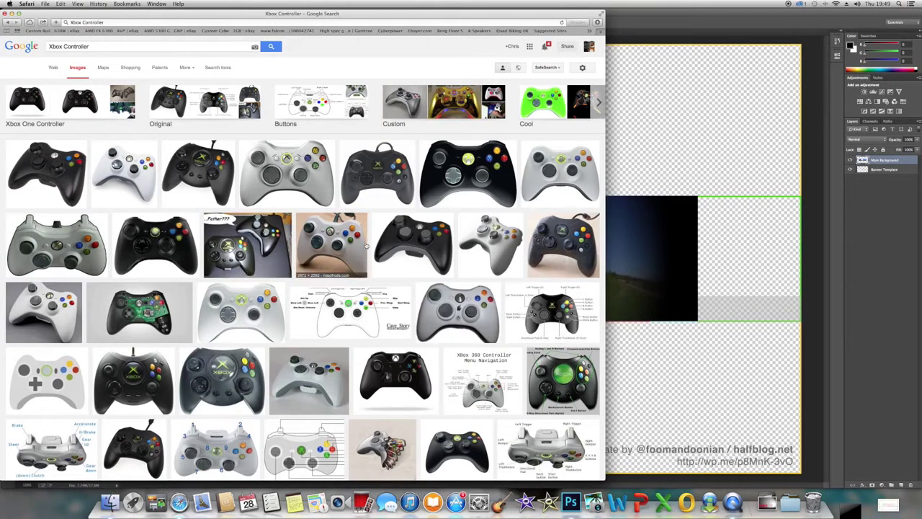
Download the black Xbox controller for PC image, then minimize Safari.
scroll(311, 182, down, 4)
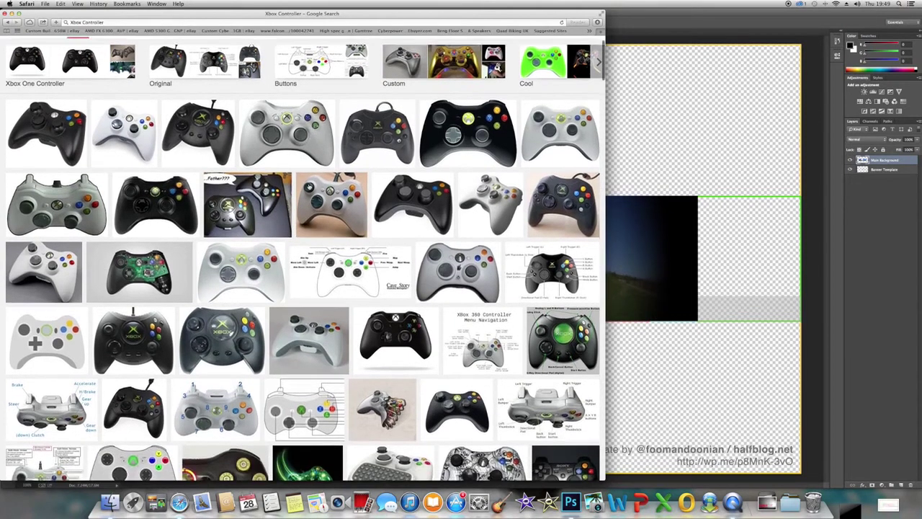
scroll(288, 191, up, 4)
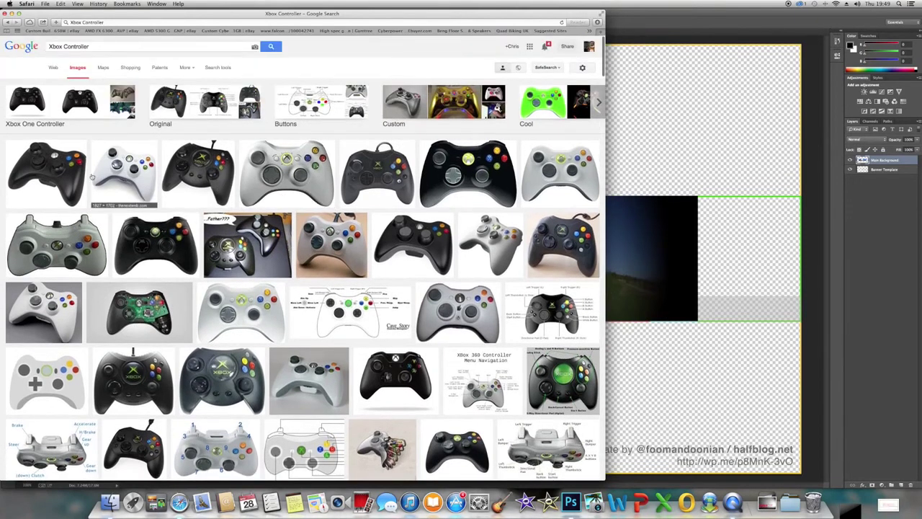
click(94, 256)
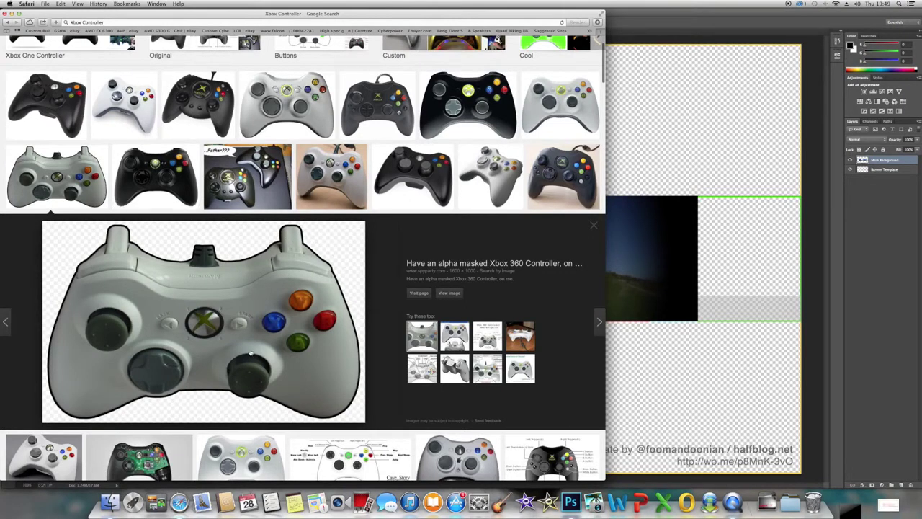
click(49, 108)
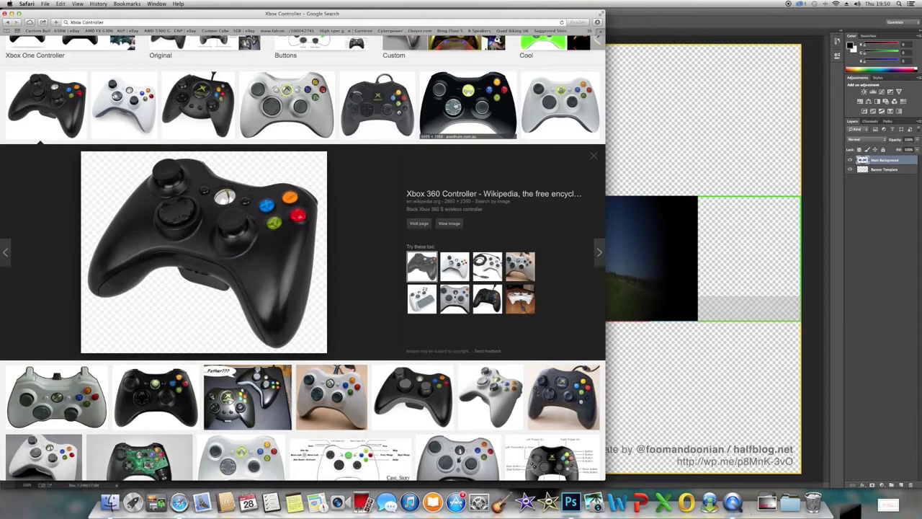
click(454, 105)
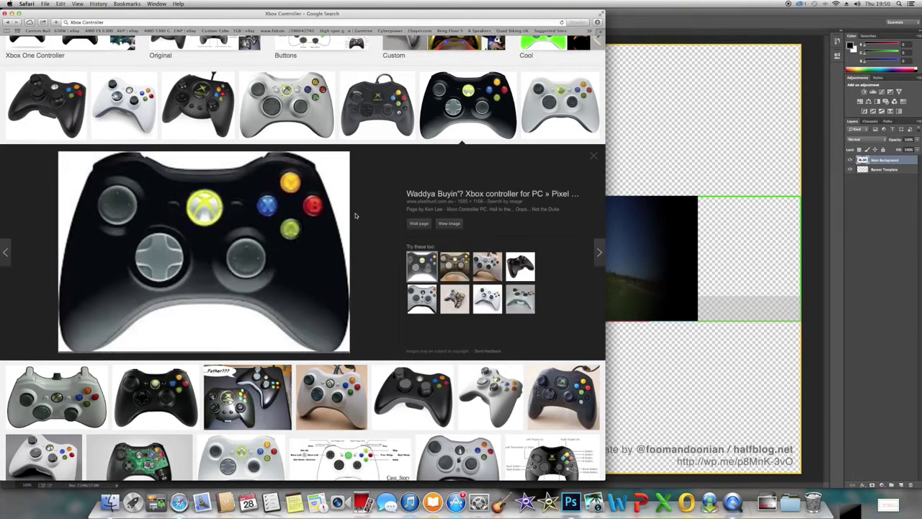
right_click(234, 222)
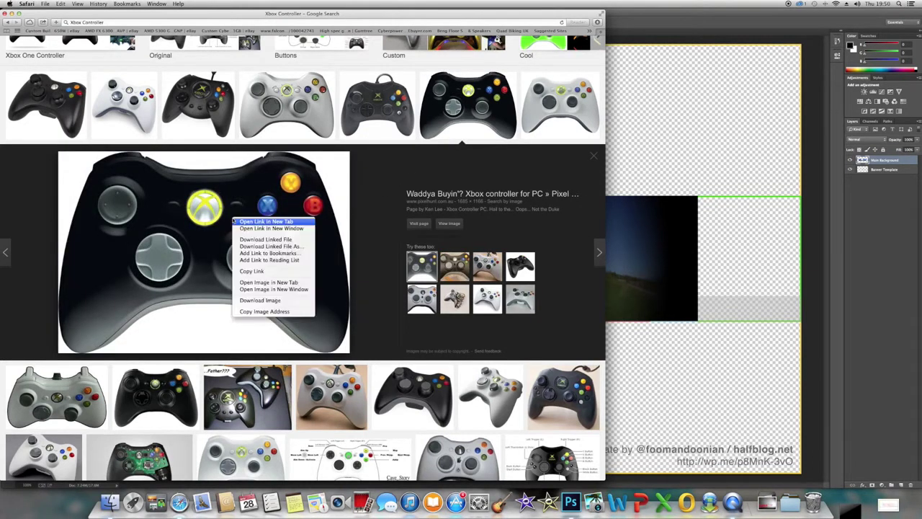
click(266, 300)
click(12, 14)
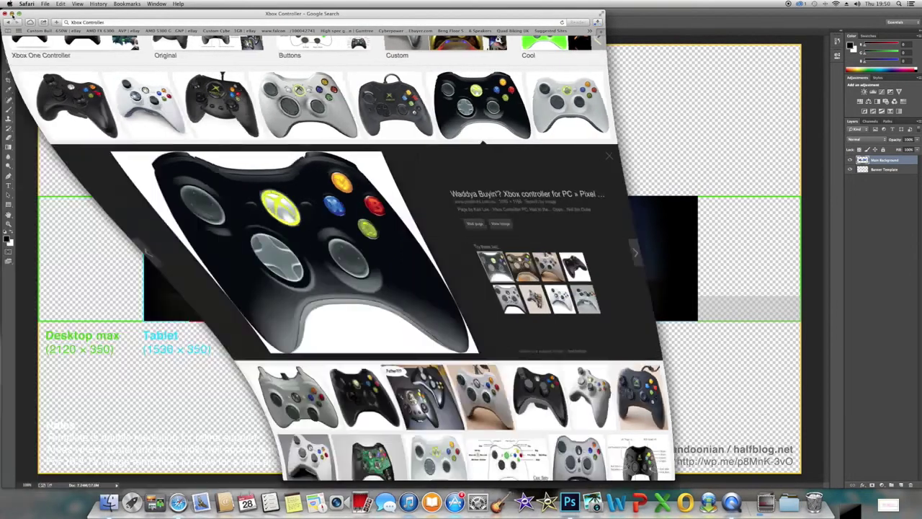
click(752, 496)
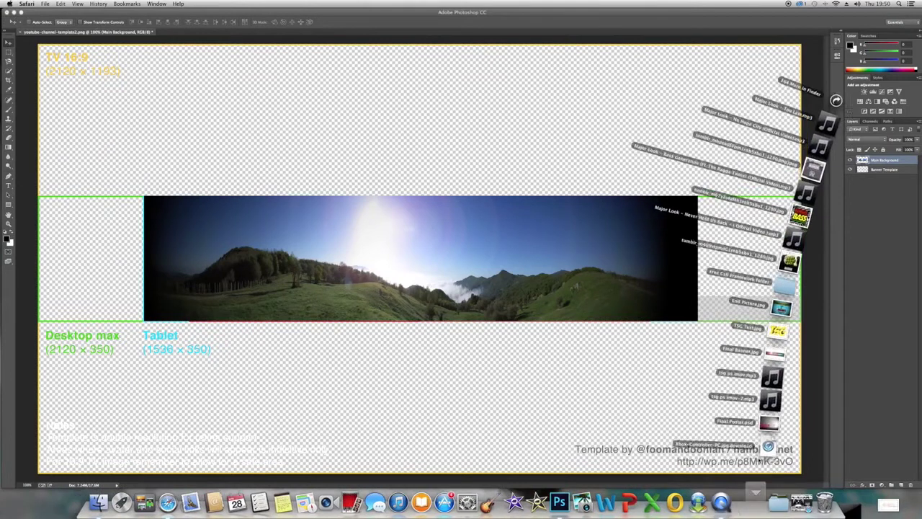
Open Xbox-Controller-PC.jpg and float its document window over the banner.
click(584, 291)
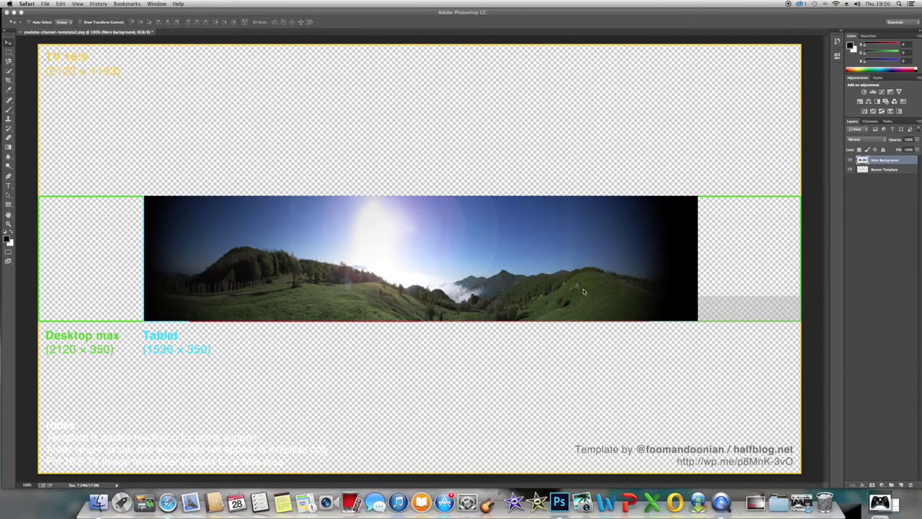
click(57, 4)
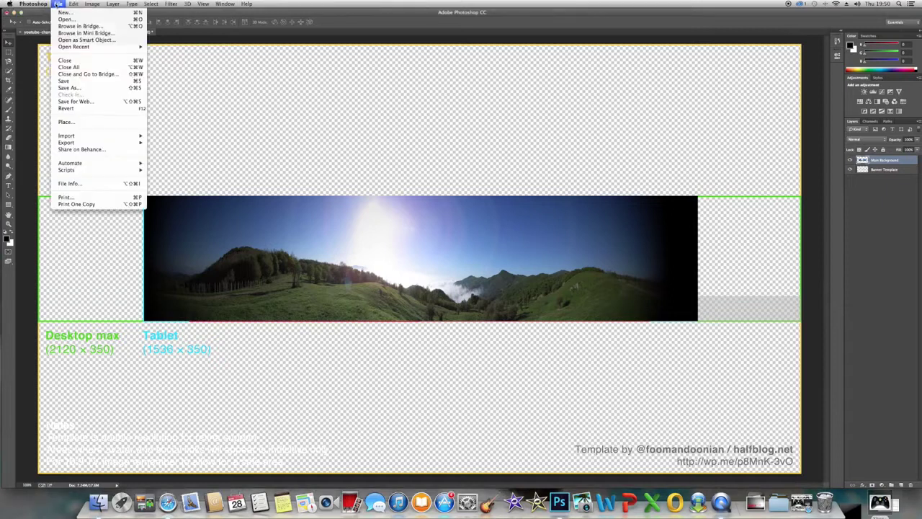
click(69, 22)
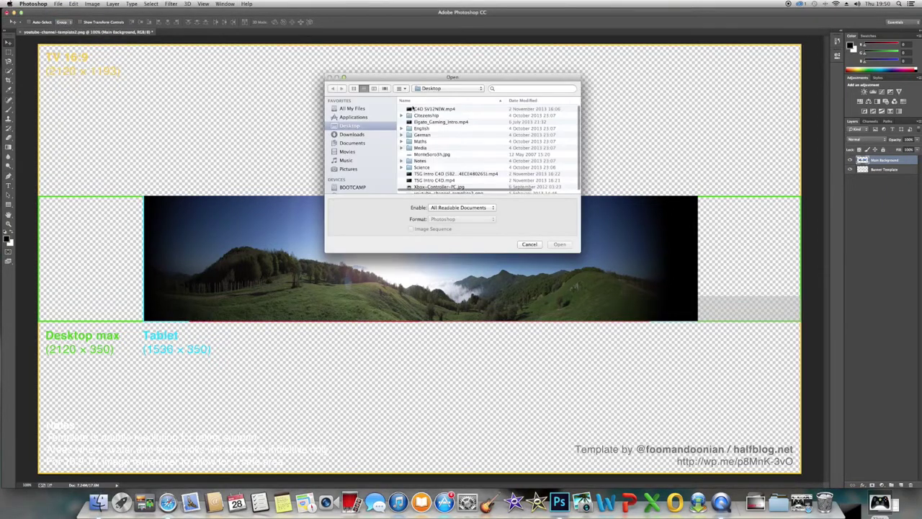
double_click(437, 187)
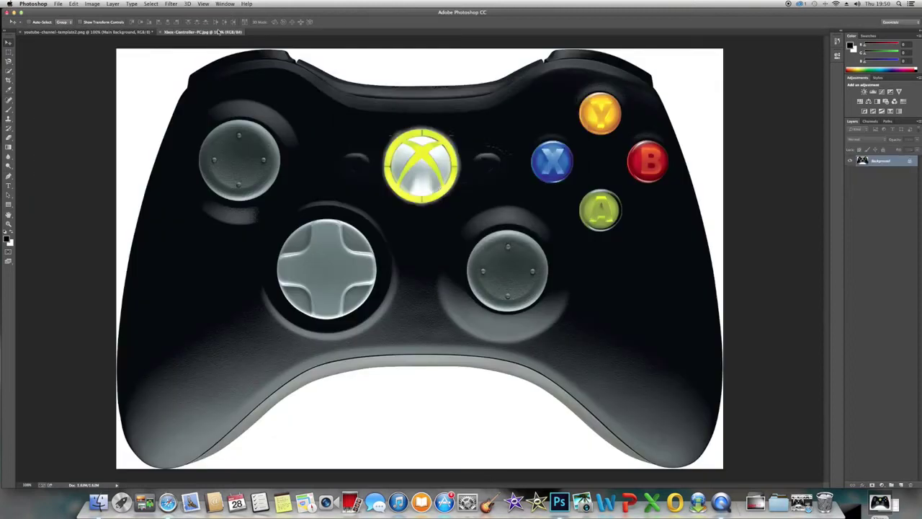
drag(207, 32, 359, 195)
Drag the controller into the banner as Layer 1, scale it to about 42%, and move it over the landscape.
drag(479, 299, 139, 108)
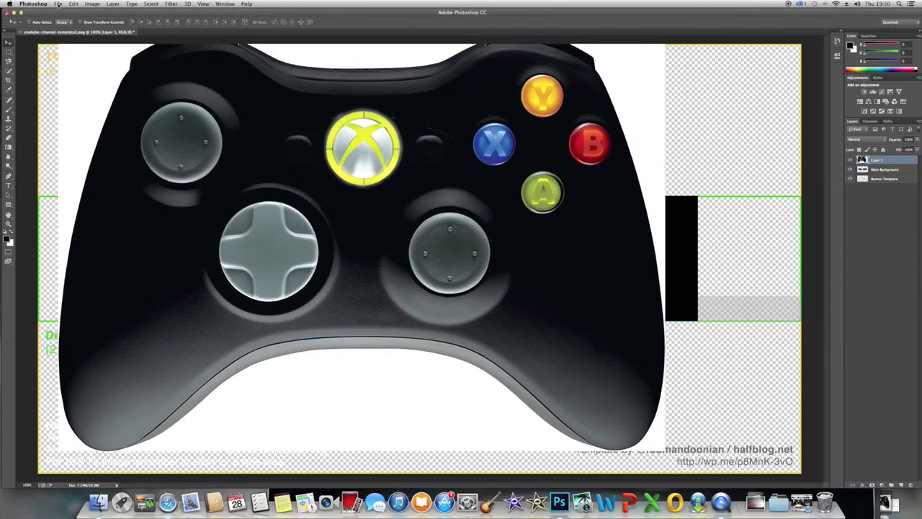
click(72, 3)
mouse_move(118, 163)
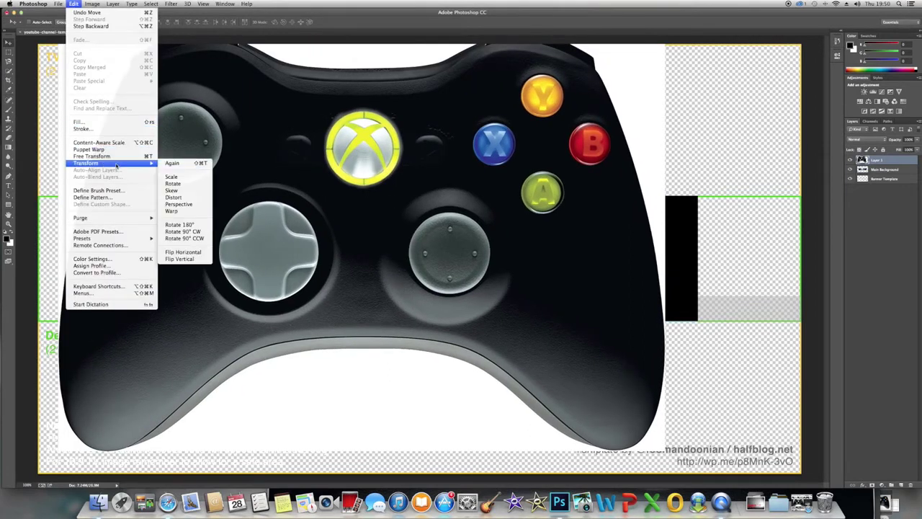
click(172, 177)
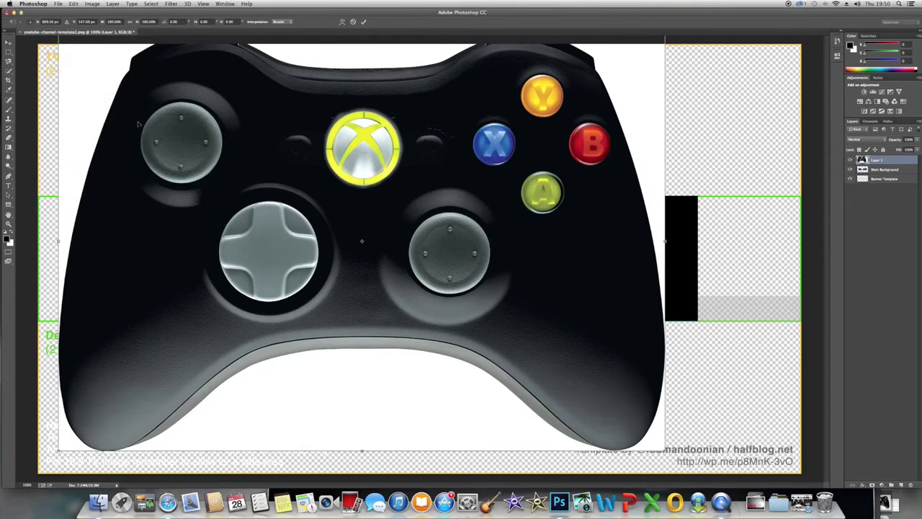
drag(106, 181, 307, 241)
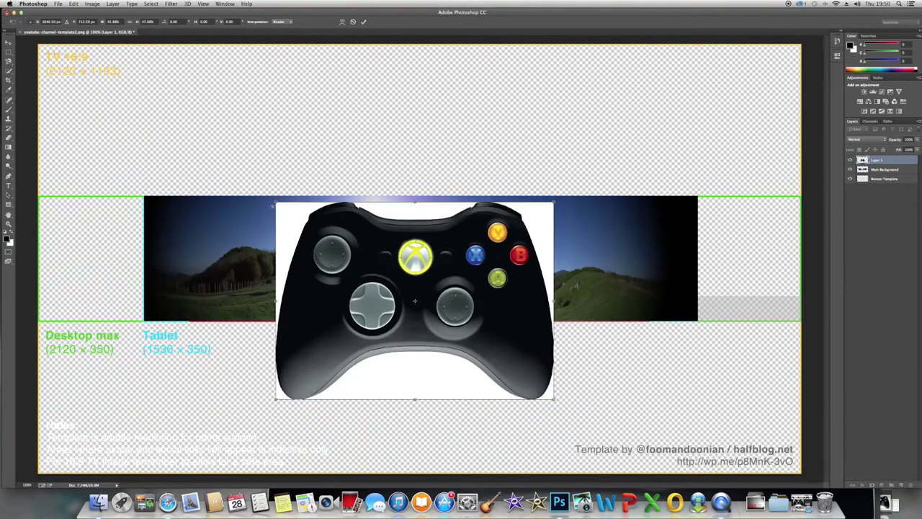
drag(276, 203, 296, 215)
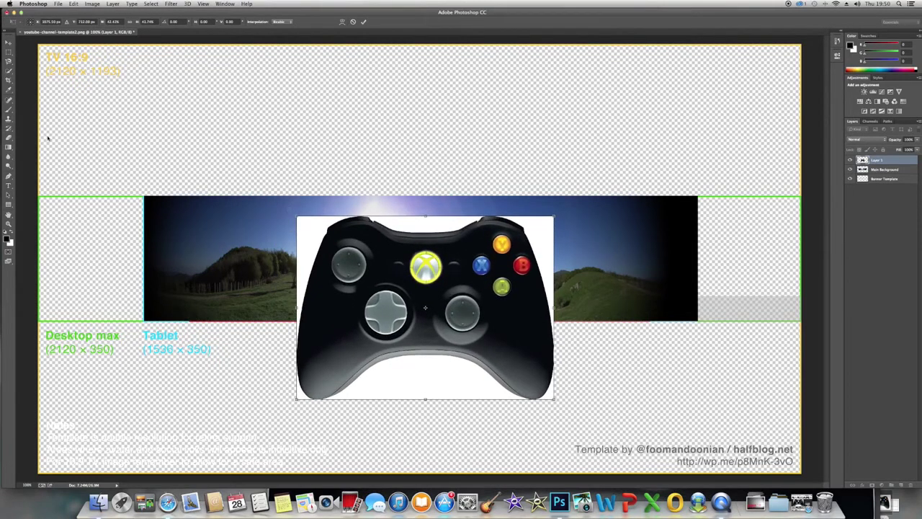
drag(451, 303, 388, 259)
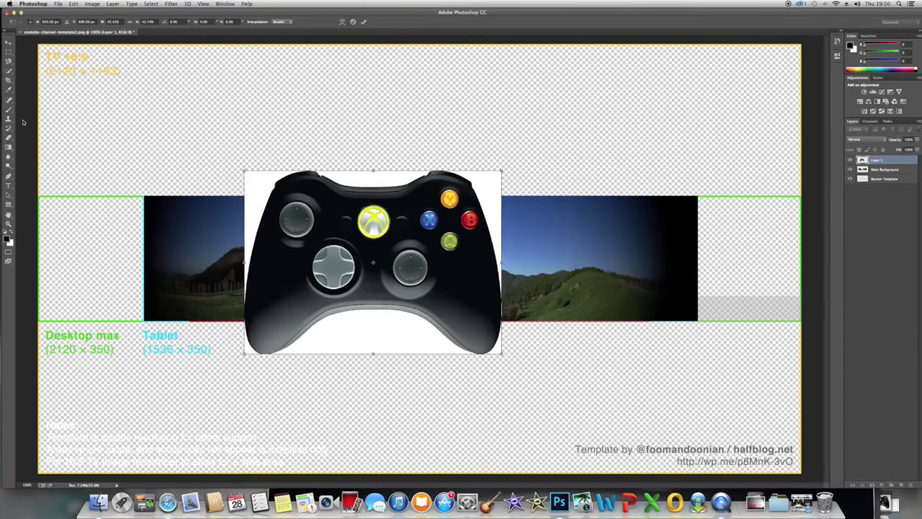
click(8, 62)
Commit the scale and trace the controller with the Magnetic Lasso, undoing an accidental delete.
click(521, 158)
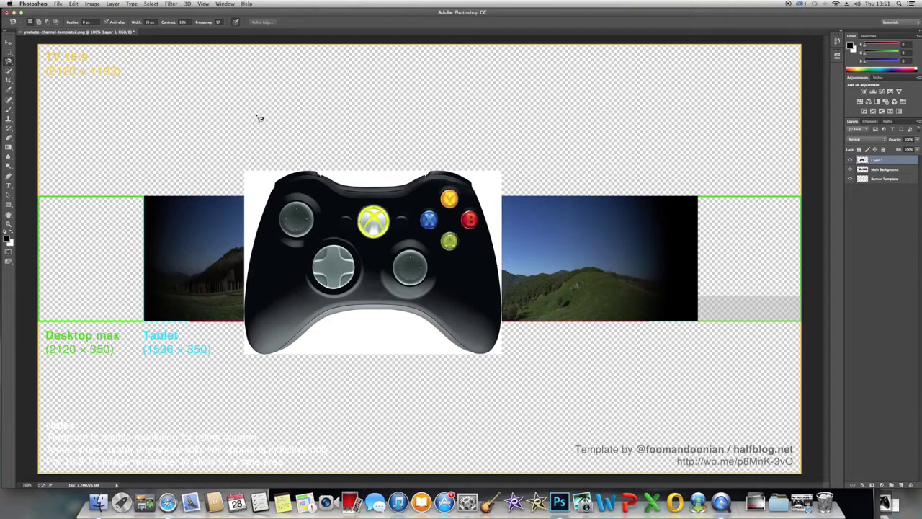
drag(266, 199, 248, 255)
click(267, 192)
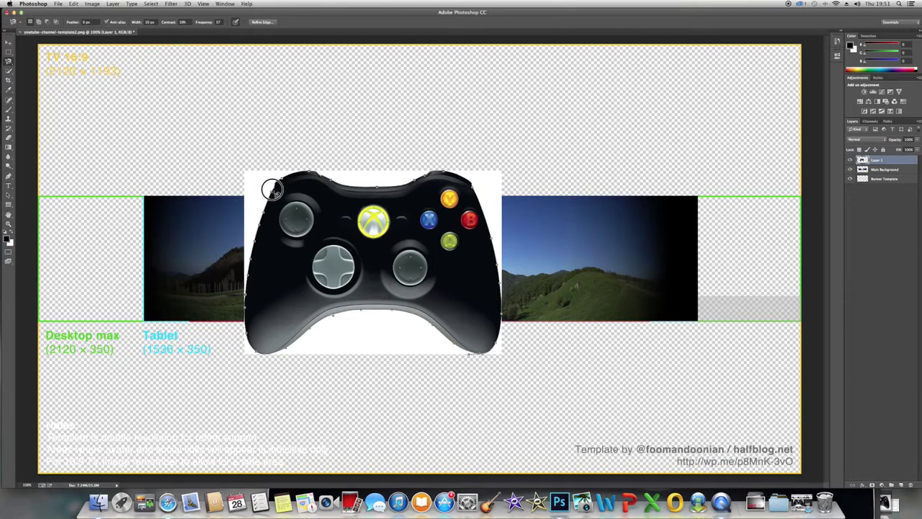
click(274, 198)
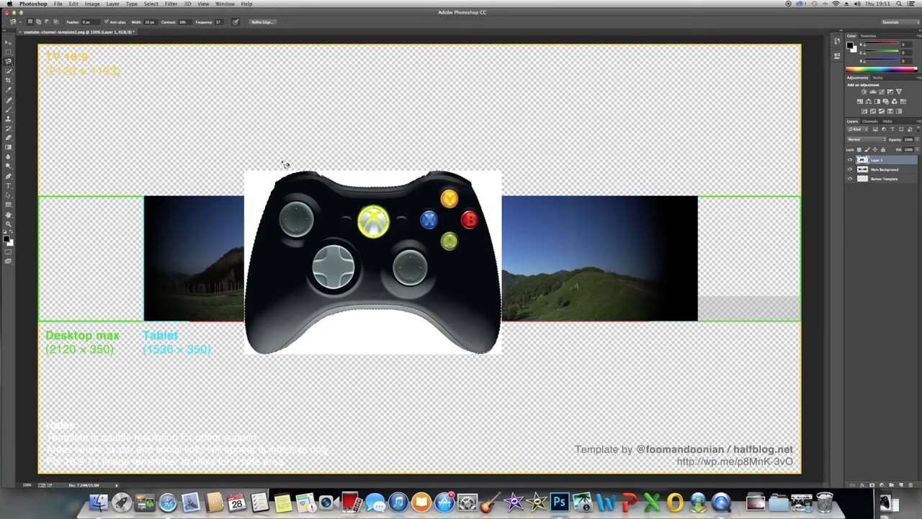
key(Delete)
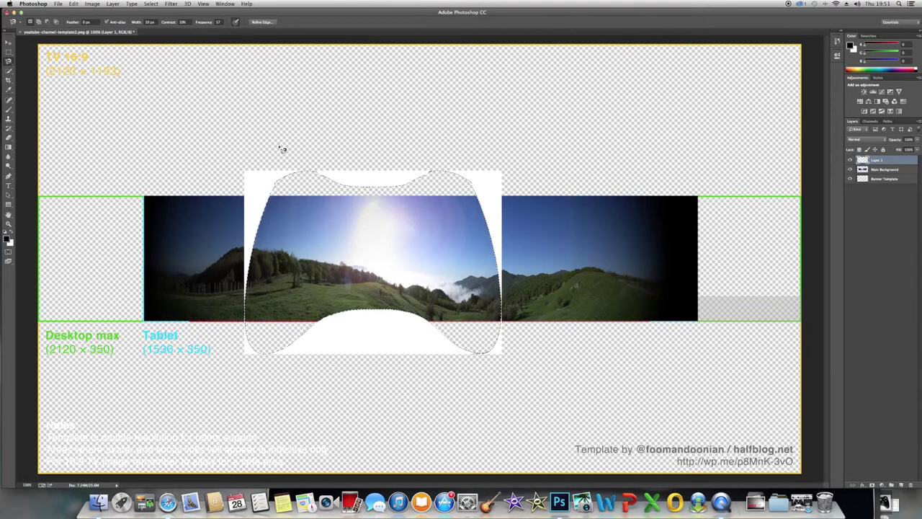
click(73, 4)
click(75, 9)
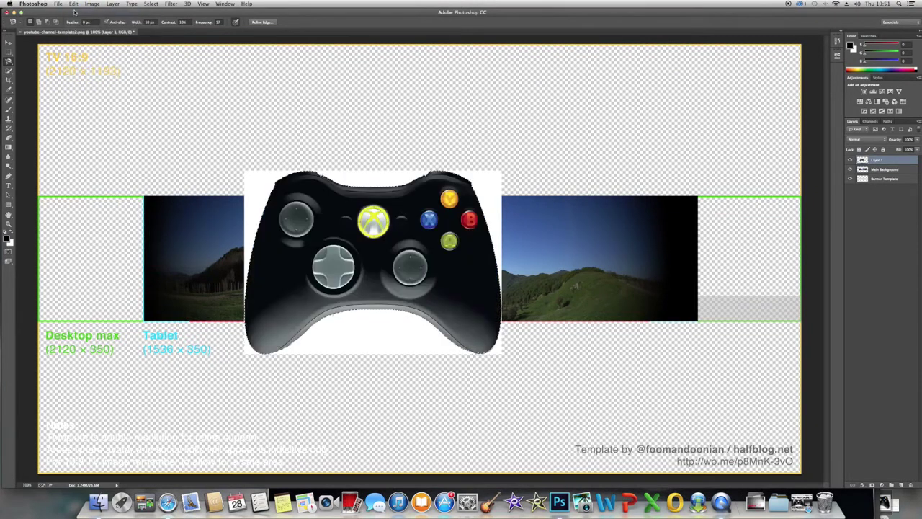
Invert the selection and delete the white background around the controller.
click(151, 4)
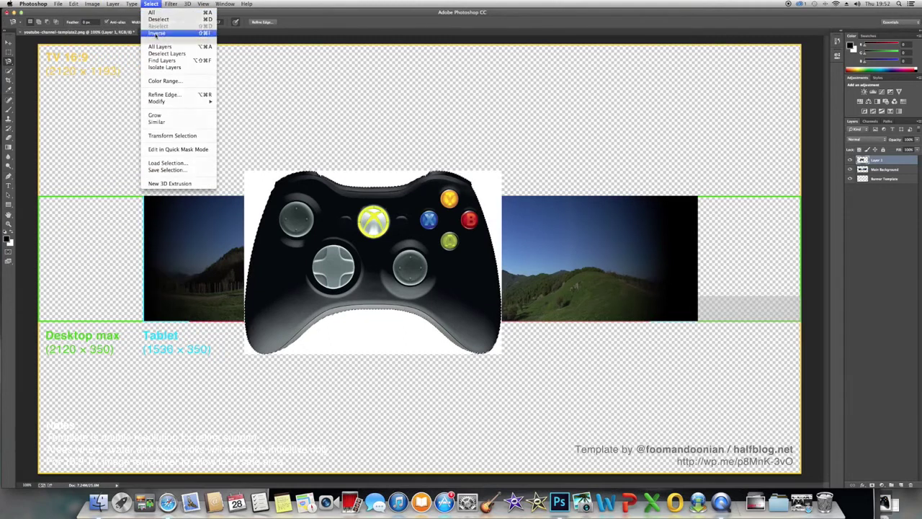
click(156, 33)
key(Delete)
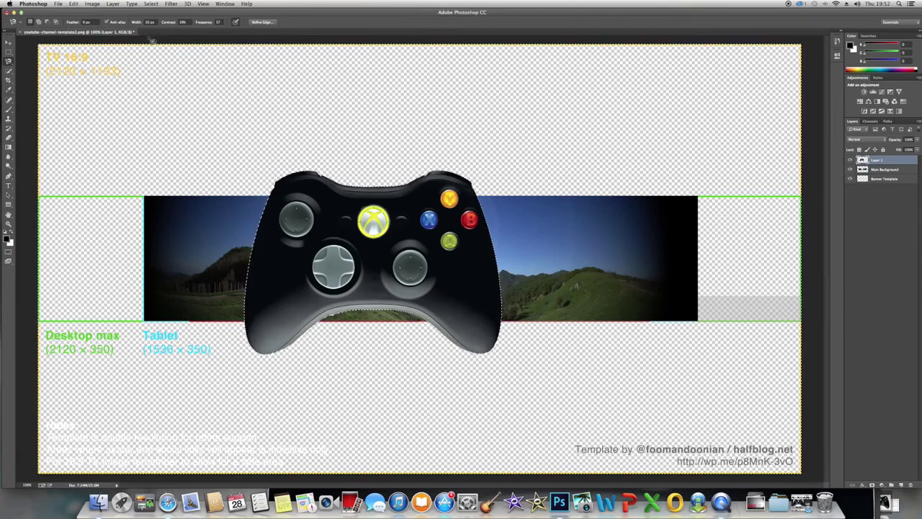
click(9, 43)
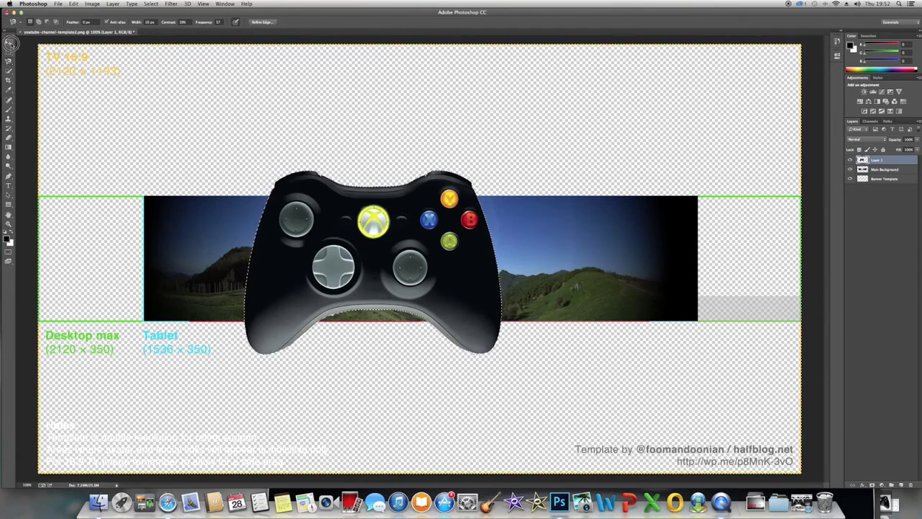
Scale the cut-out controller down from its top-left corner and move it up and left.
click(74, 3)
mouse_move(122, 166)
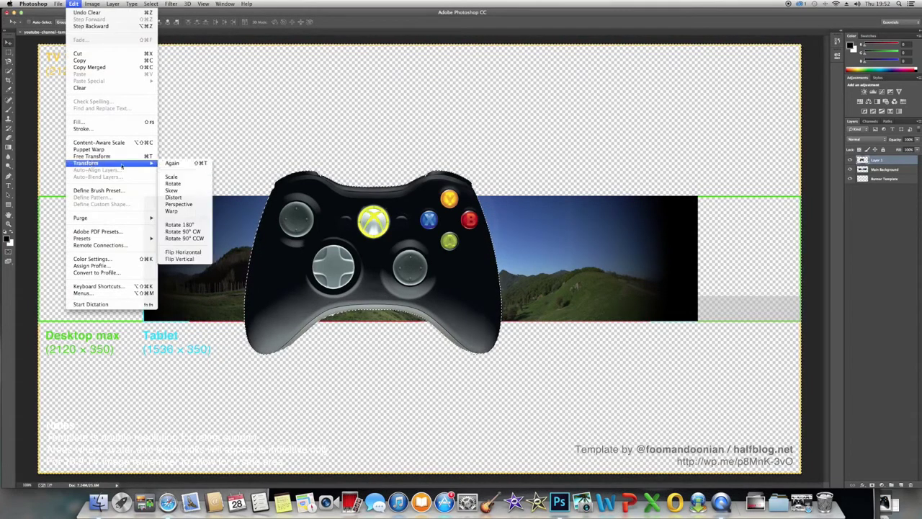
click(176, 177)
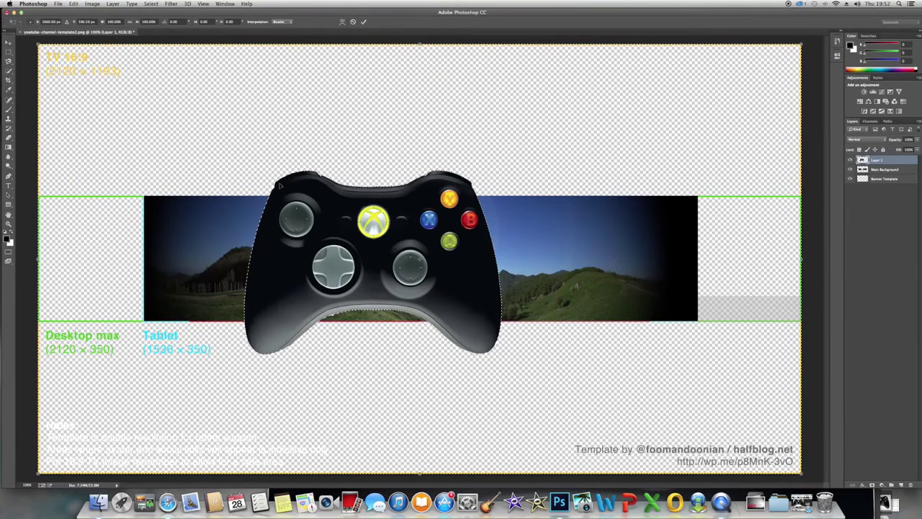
drag(43, 48, 210, 167)
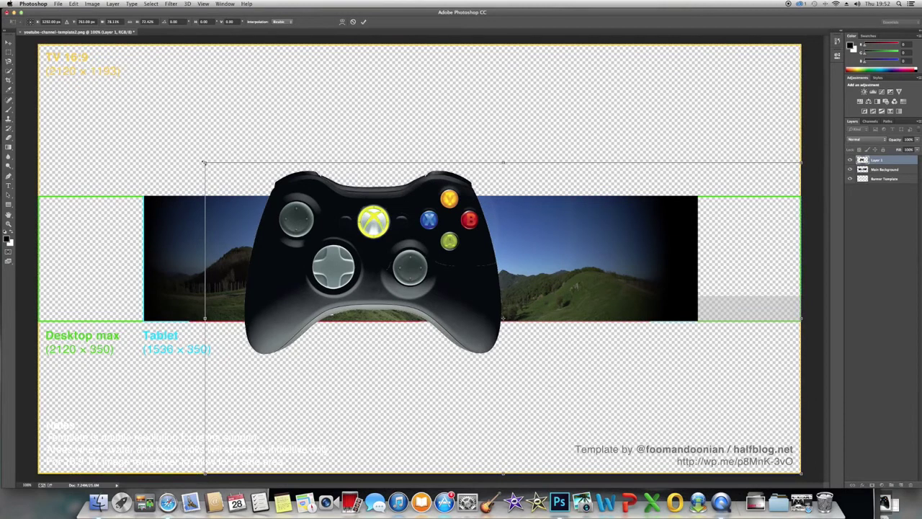
drag(408, 282, 300, 149)
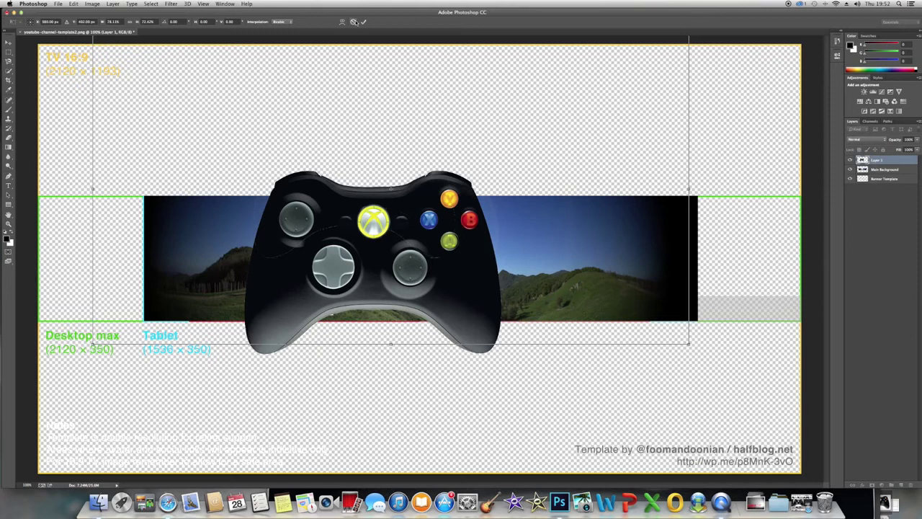
click(362, 22)
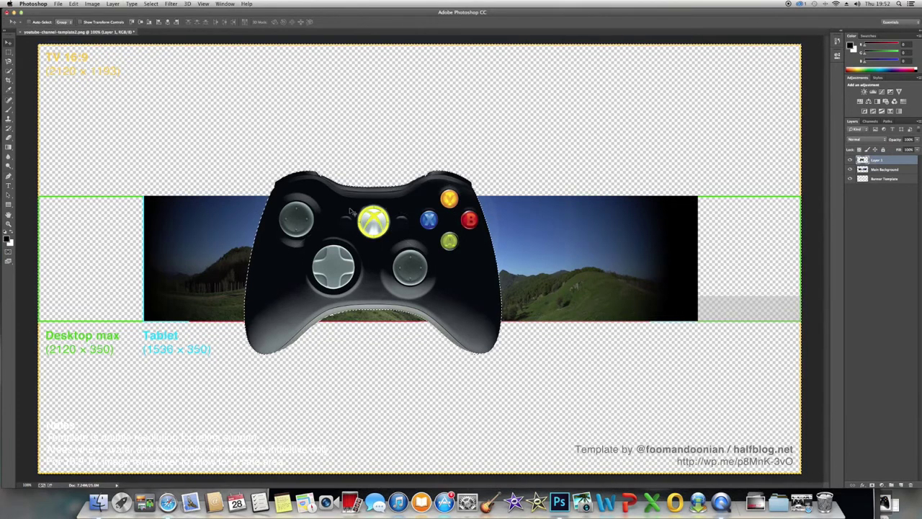
Deselect, shrink the controller further, and place it on the banner's right side.
click(171, 4)
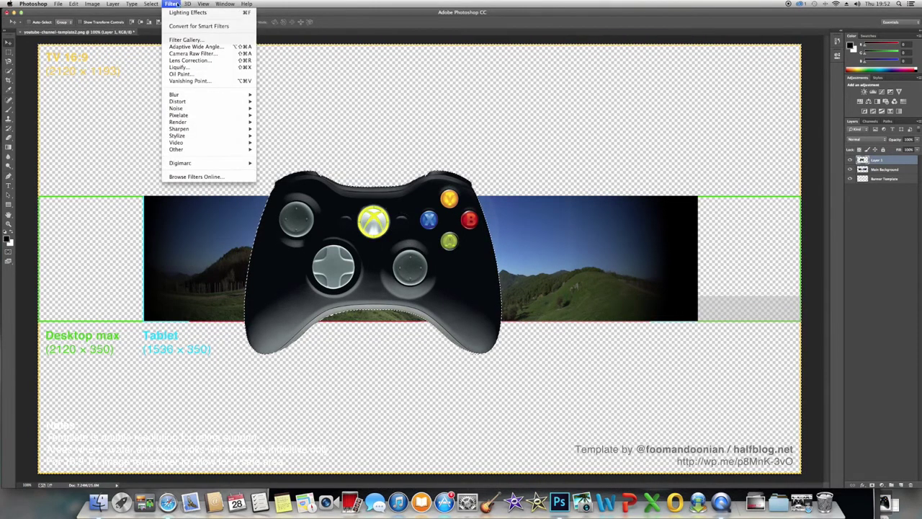
click(153, 16)
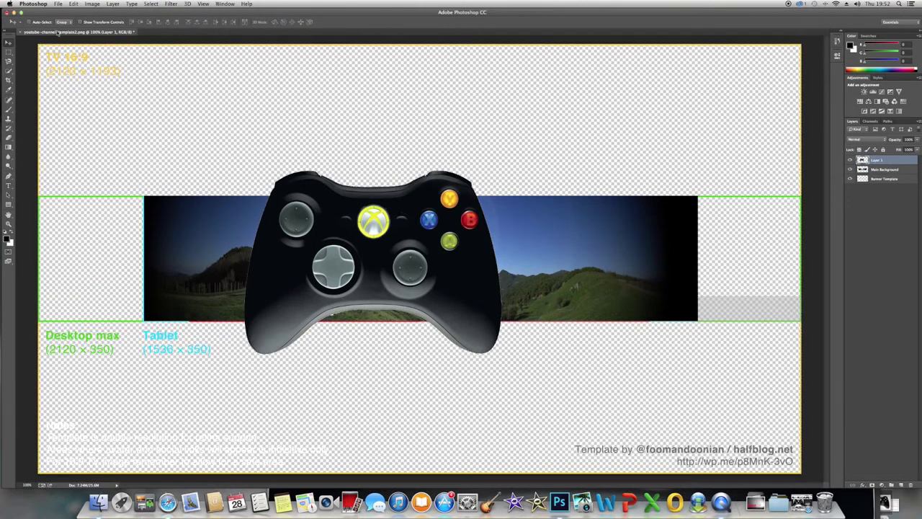
click(72, 4)
mouse_move(141, 164)
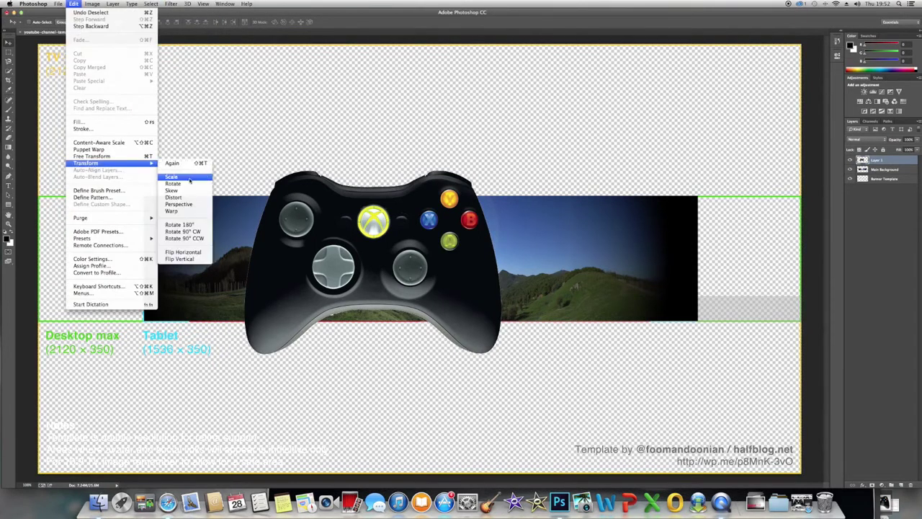
click(196, 177)
drag(243, 171, 386, 275)
drag(444, 298, 563, 249)
key(Return)
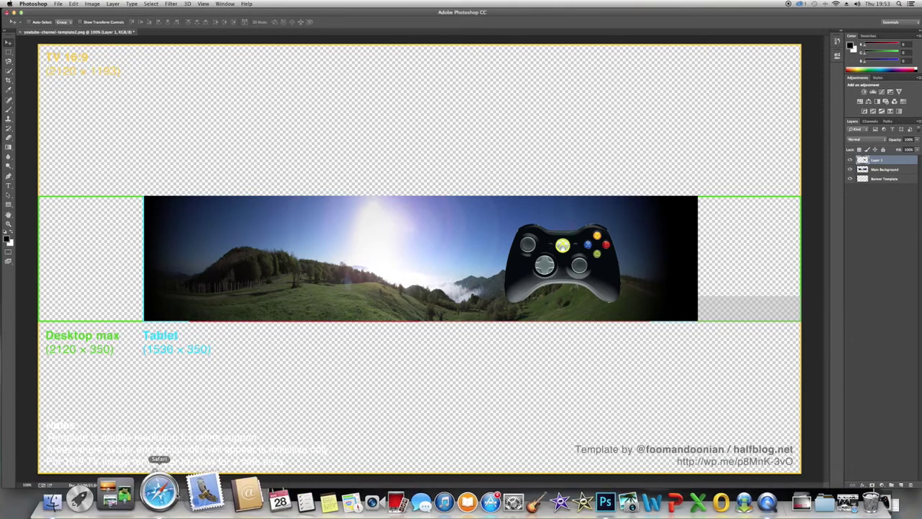
click(172, 495)
scroll(86, 203, up, 3)
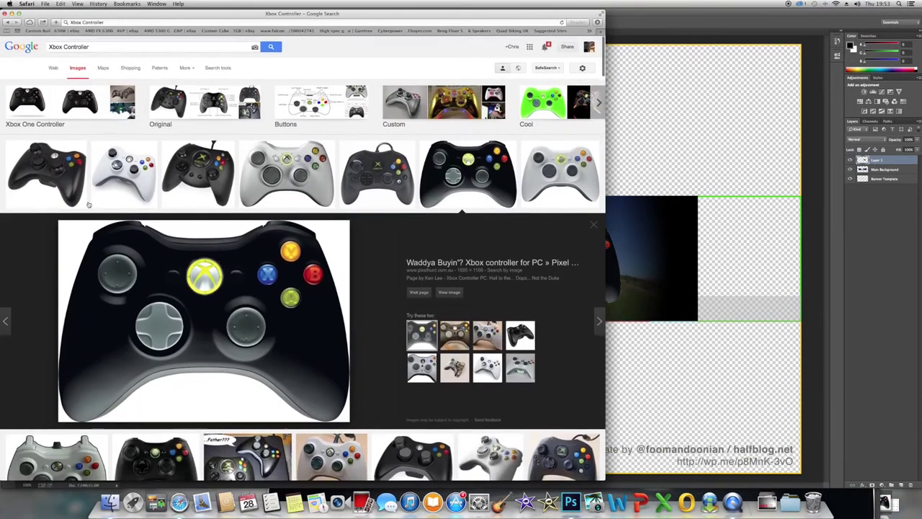
scroll(87, 204, down, 3)
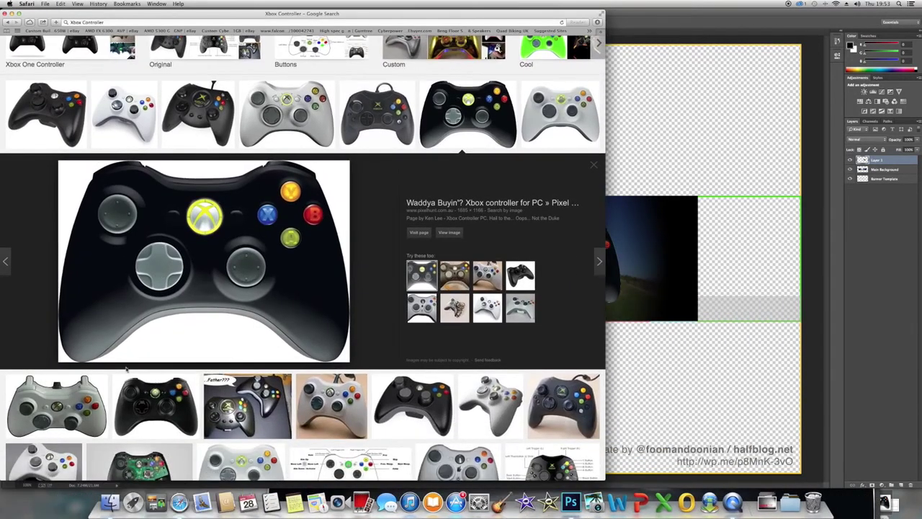
click(75, 130)
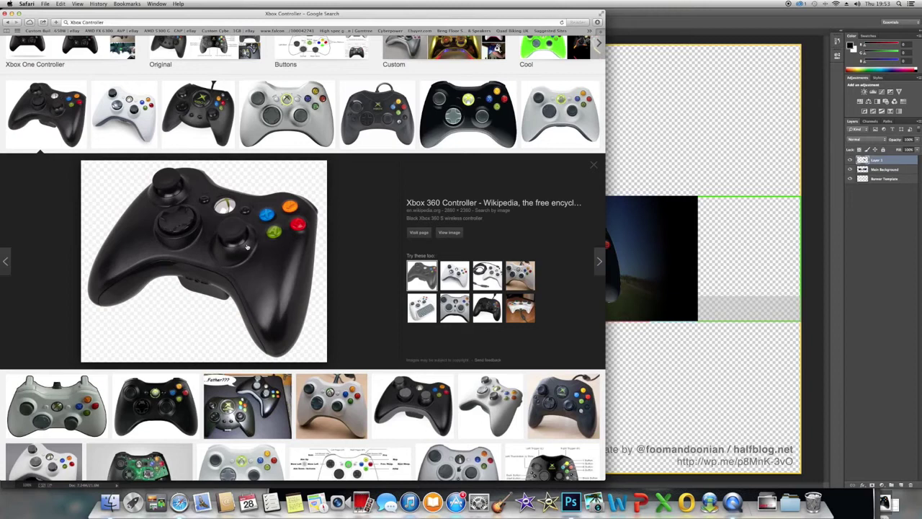
scroll(247, 247, up, 1)
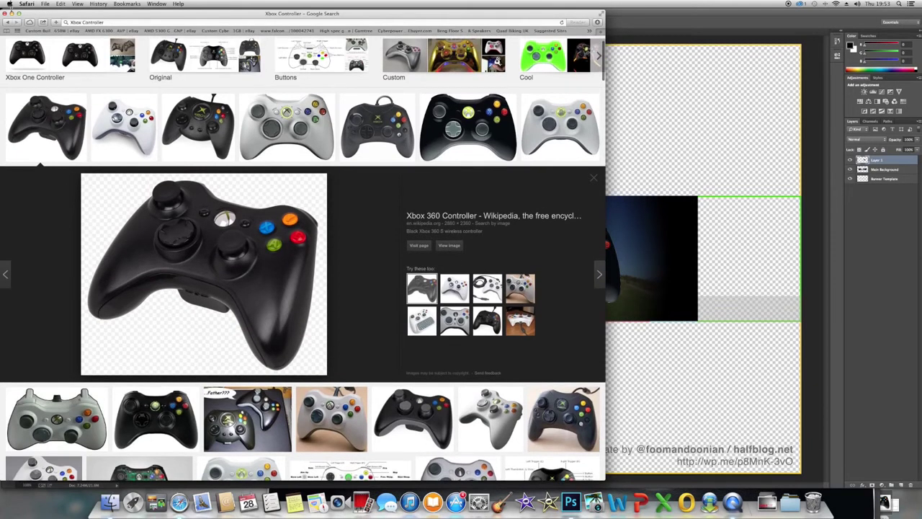
click(14, 14)
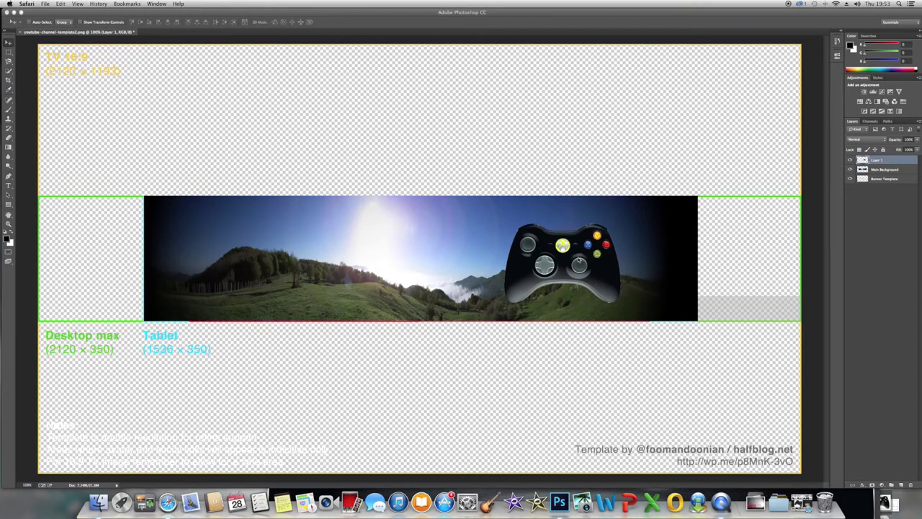
click(579, 262)
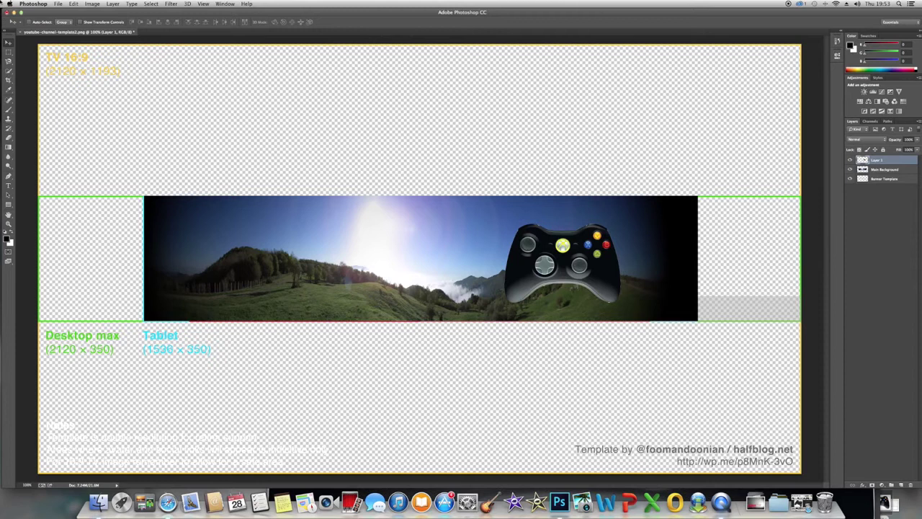
click(170, 3)
mouse_move(184, 95)
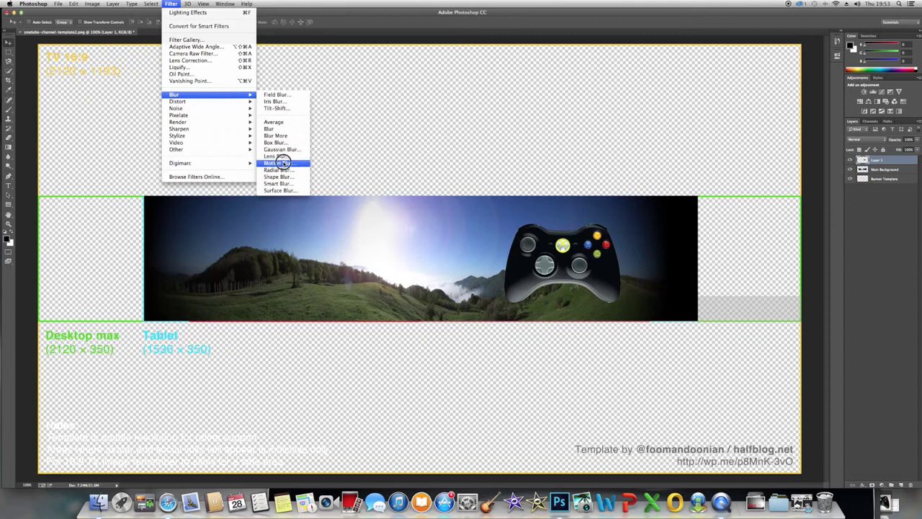
click(279, 163)
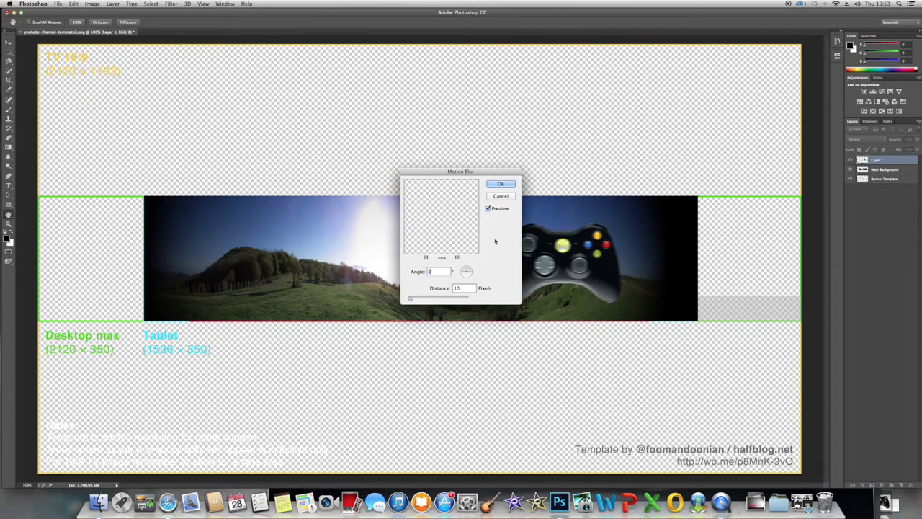
mouse_move(412, 299)
mouse_down()
mouse_move(475, 298)
mouse_move(415, 298)
mouse_up()
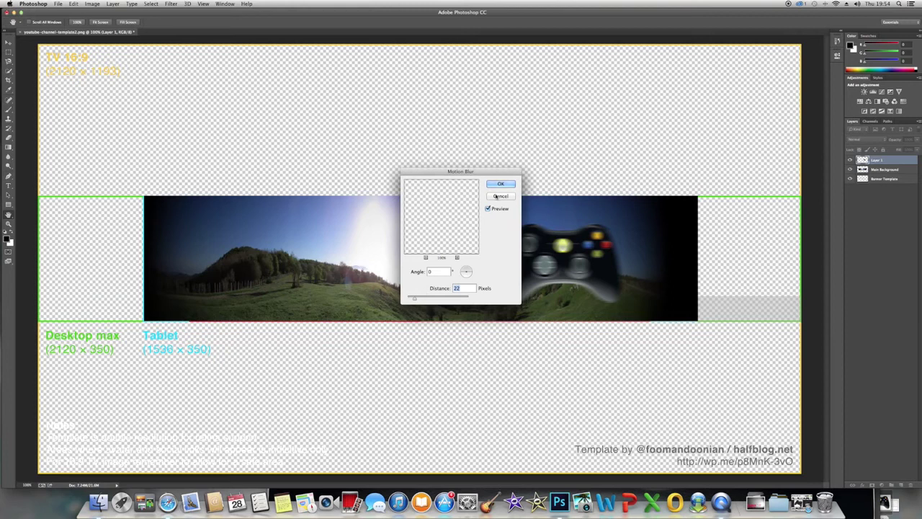
click(501, 196)
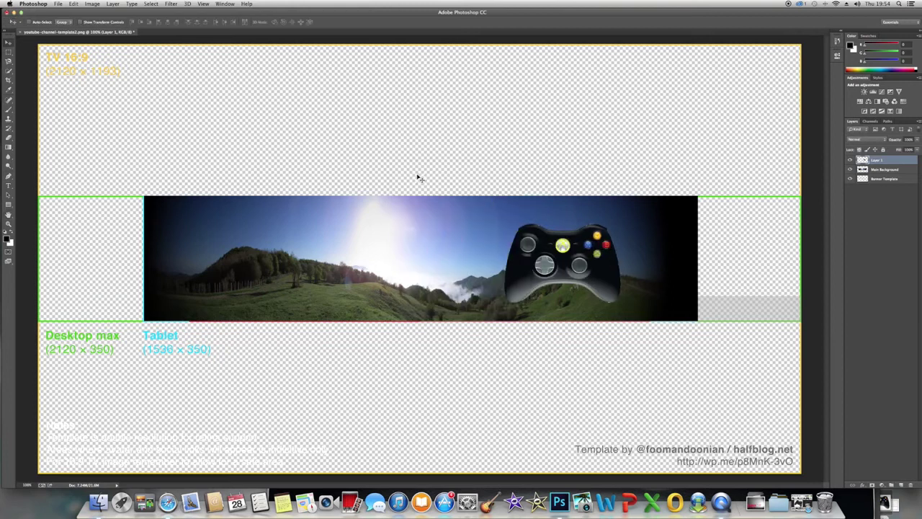
click(151, 4)
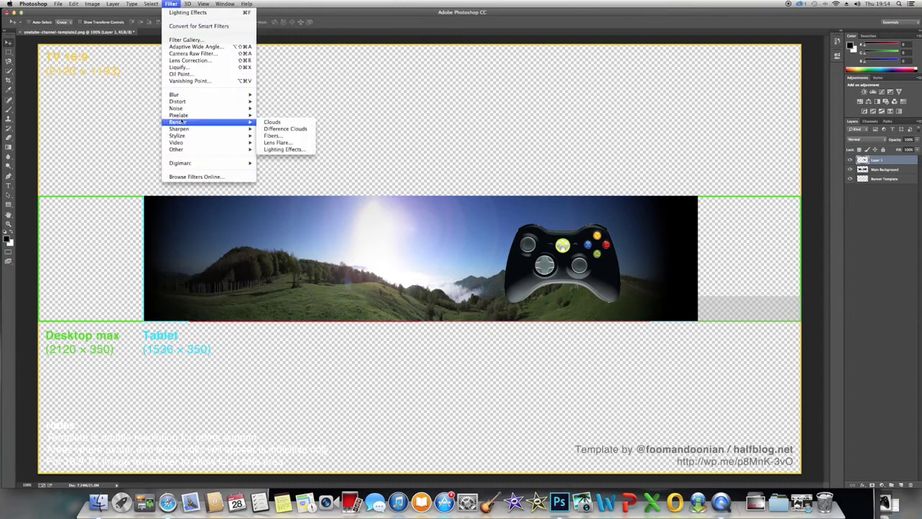
mouse_move(185, 123)
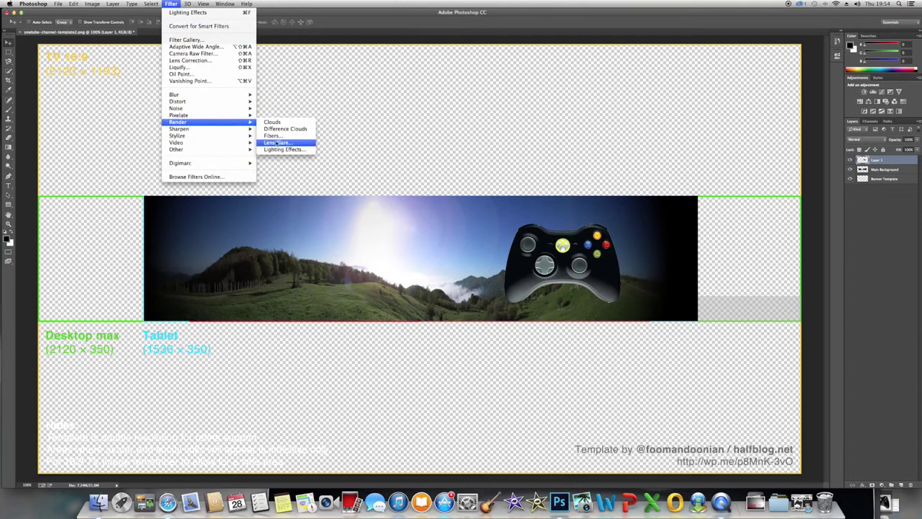
mouse_move(194, 95)
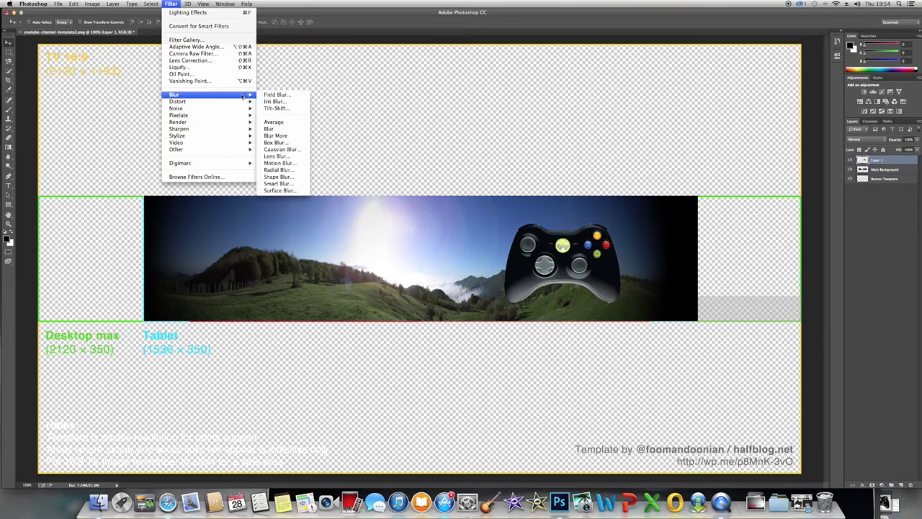
mouse_move(237, 101)
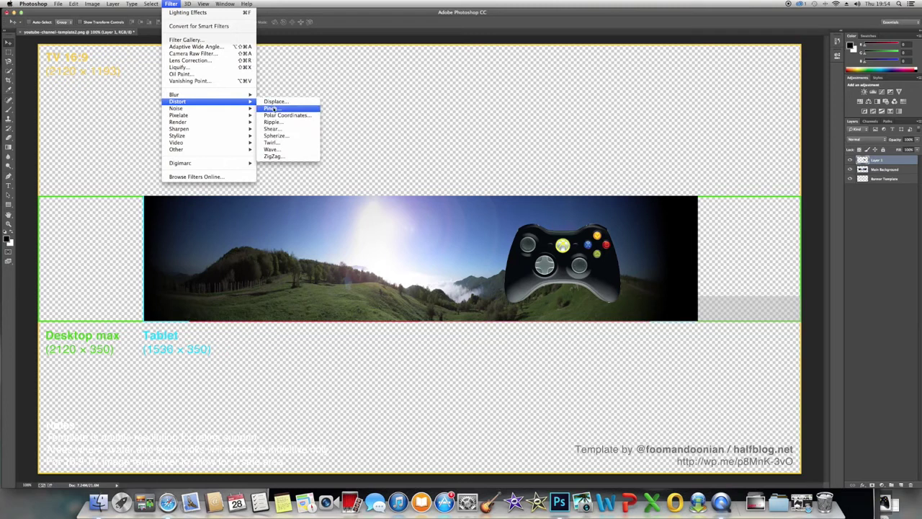
click(275, 122)
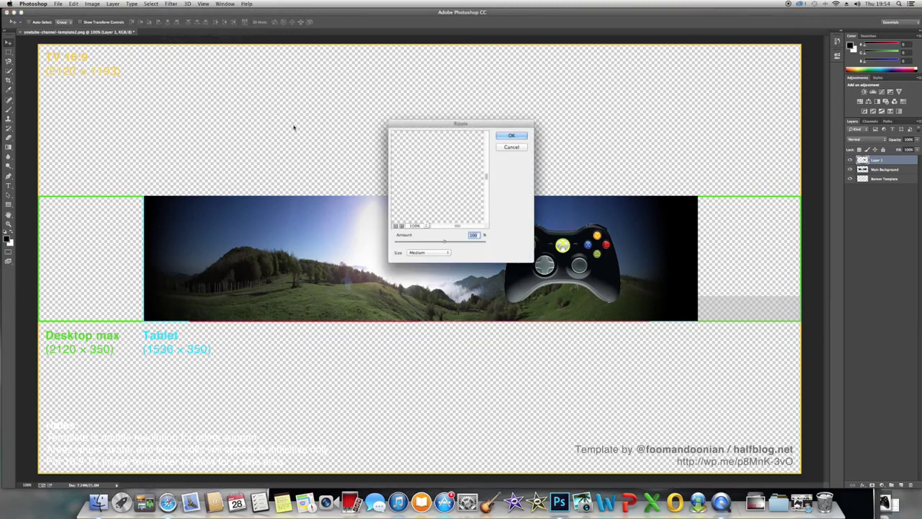
mouse_move(448, 245)
mouse_down()
mouse_move(469, 239)
mouse_move(445, 242)
mouse_up()
click(511, 148)
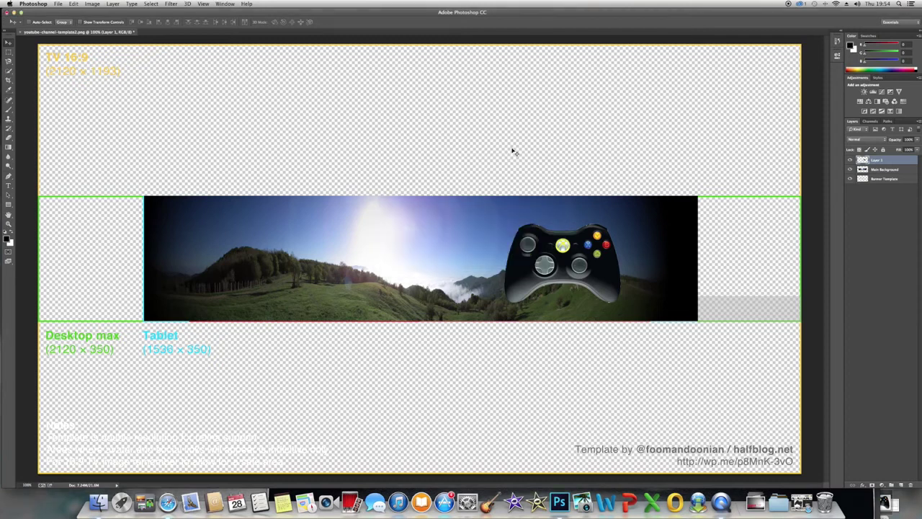
Rename Layer 1 in the Layers panel to 'Controller'.
double_click(875, 160)
text(Controllerrroller)
key(Return)
double_click(880, 160)
key(Return)
click(170, 4)
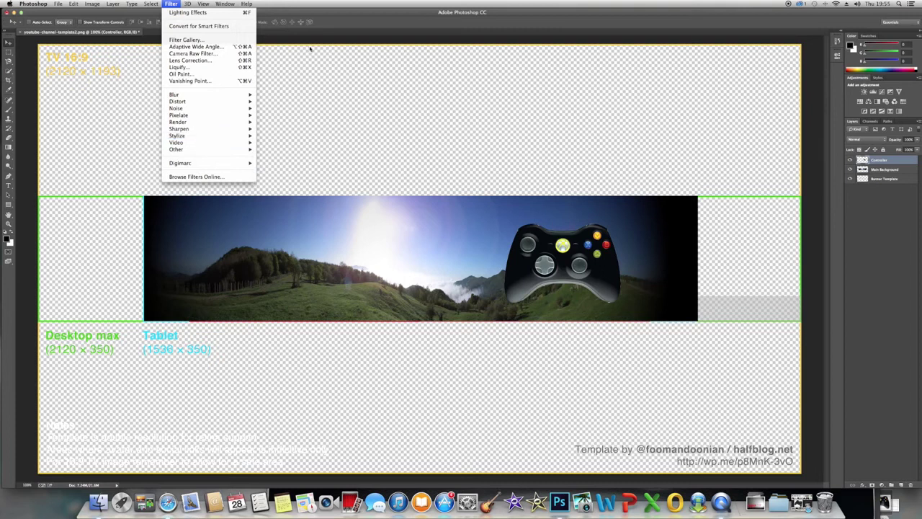
Dismiss the open Filter menu without applying any filter, leaving the Controller layer unchanged.
click(426, 20)
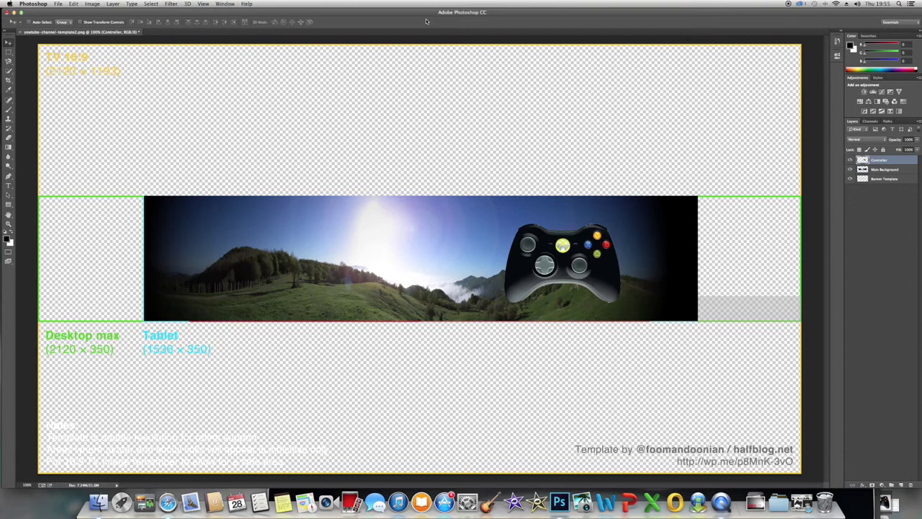